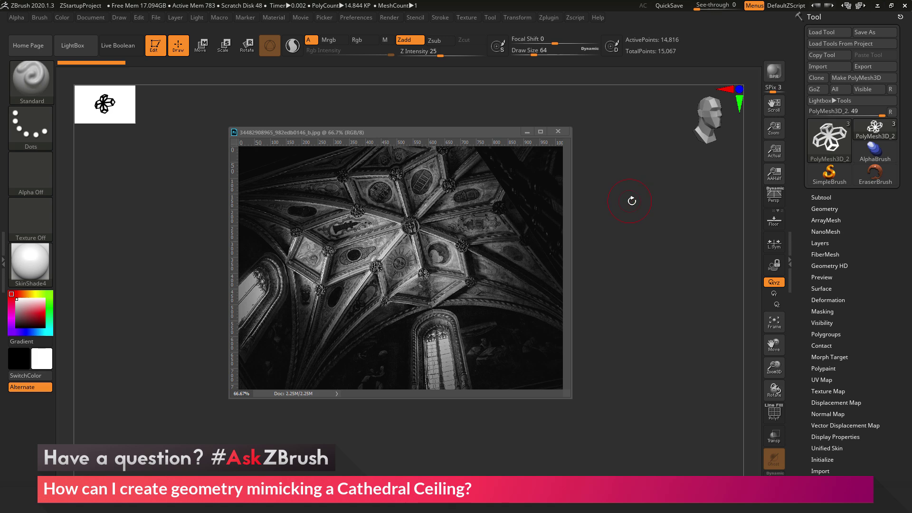
# Step: Inspect the example ceiling frame mesh and check the Ceiling_01 image among the loaded textures
pyautogui.click(653, 217)
pyautogui.moveTo(653, 269); pyautogui.dragTo(639, 254)
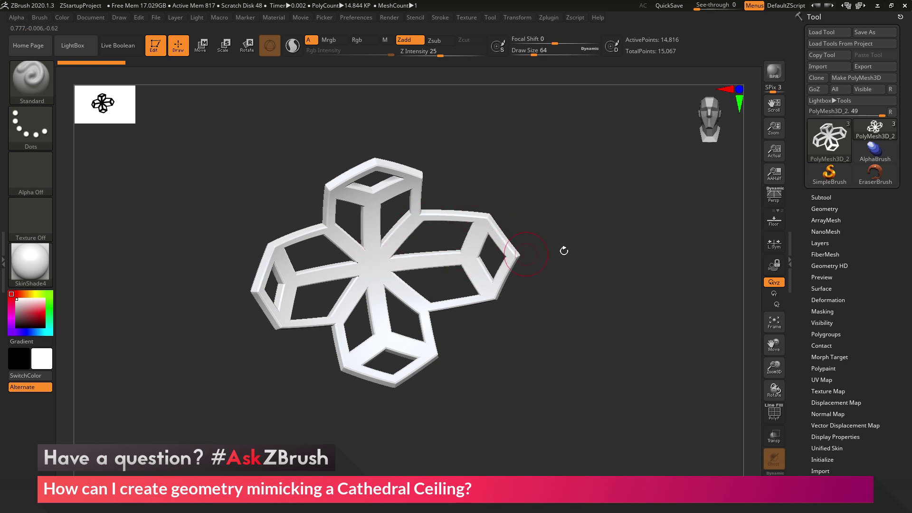
pyautogui.moveTo(563, 250)
pyautogui.mouseDown()
pyautogui.moveTo(553, 219)
pyautogui.moveTo(588, 271)
pyautogui.moveTo(576, 244)
pyautogui.mouseUp()
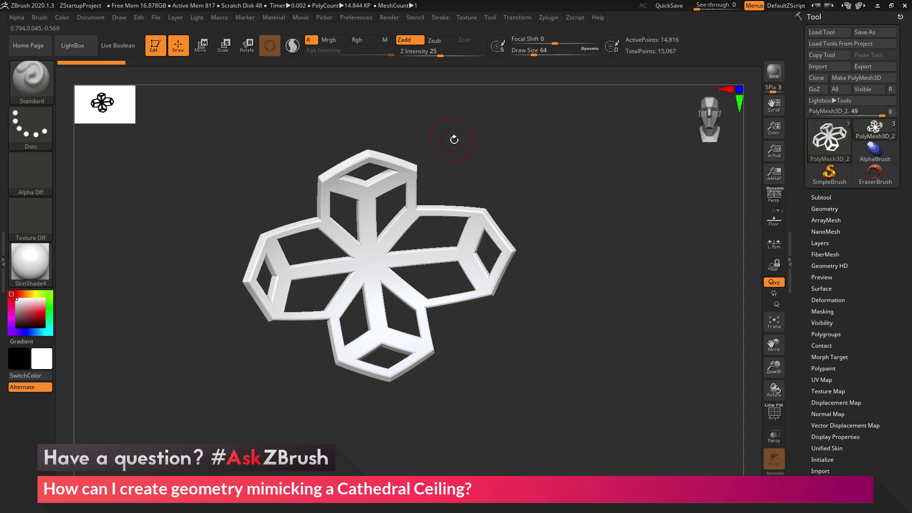
pyautogui.click(468, 19)
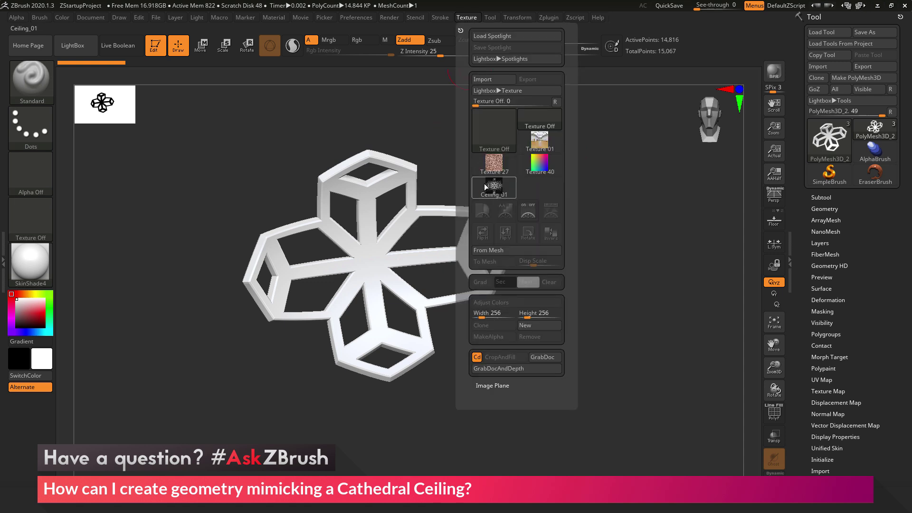
pyautogui.moveTo(485, 186)
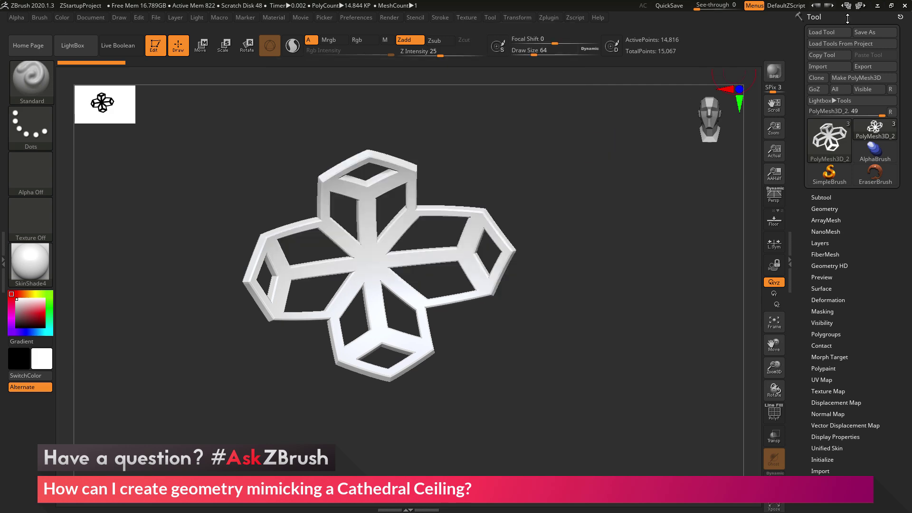
# Step: Switch the active tool to the Plane3D primitive and display its polyframe
pyautogui.moveTo(884, 134)
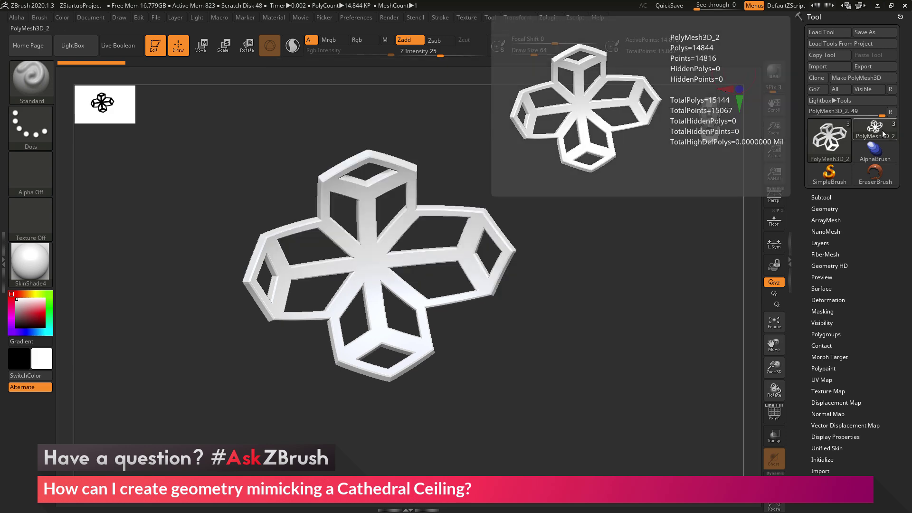
pyautogui.click(884, 134)
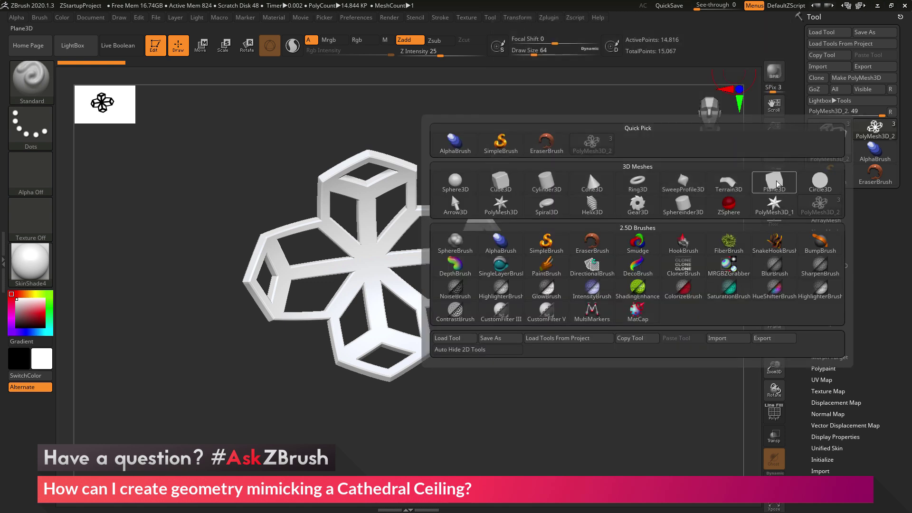
pyautogui.moveTo(775, 188)
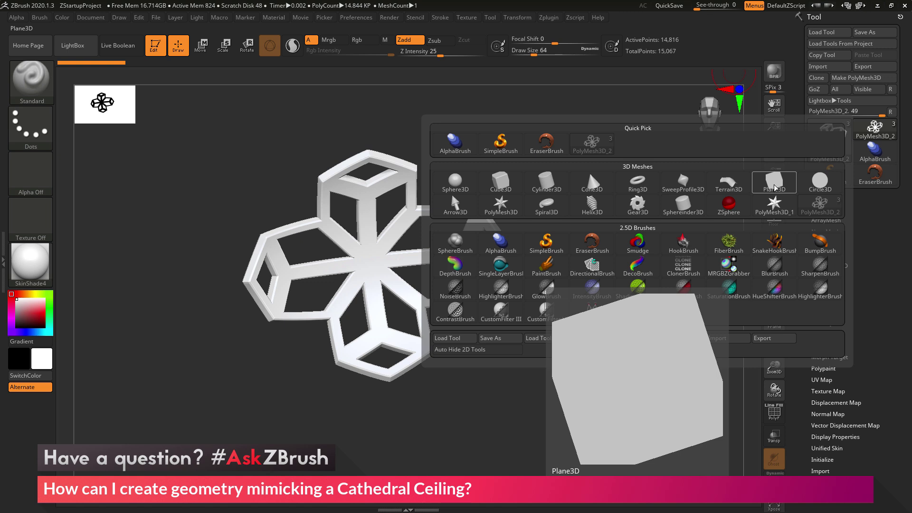
pyautogui.click(775, 187)
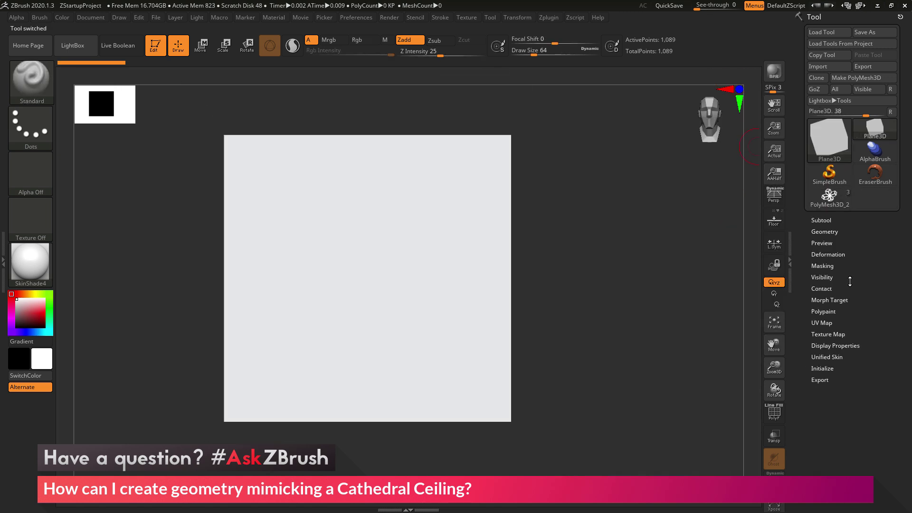
pyautogui.click(774, 413)
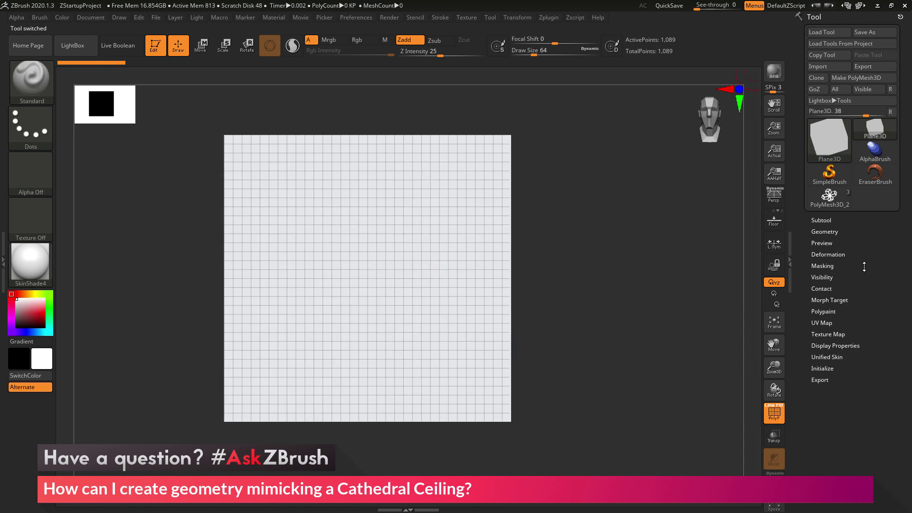
# Step: Initialize the plane with both its horizontal and vertical subdivision counts set to 3
pyautogui.scroll(-3, 860, 234)
pyautogui.click(822, 288)
pyautogui.scroll(-2, 871, 241)
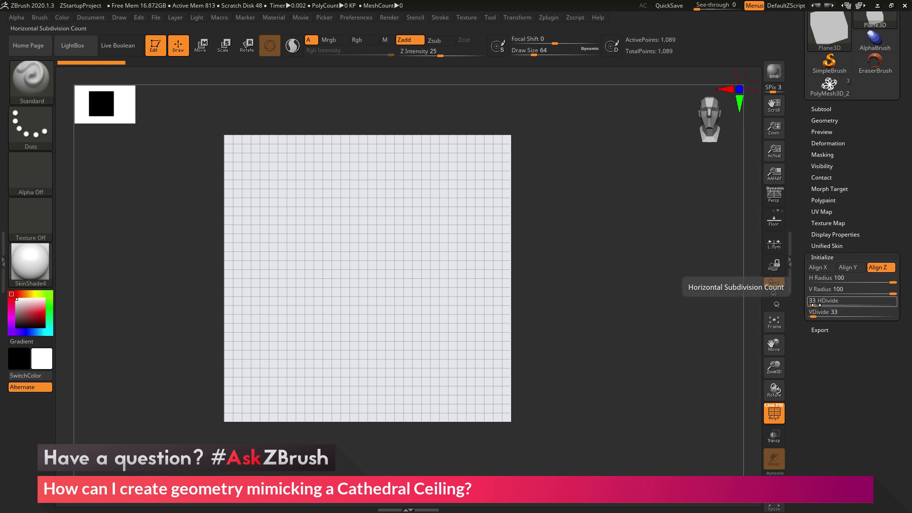
pyautogui.press('BackSpace')
pyautogui.press('Return')
pyautogui.click(814, 313)
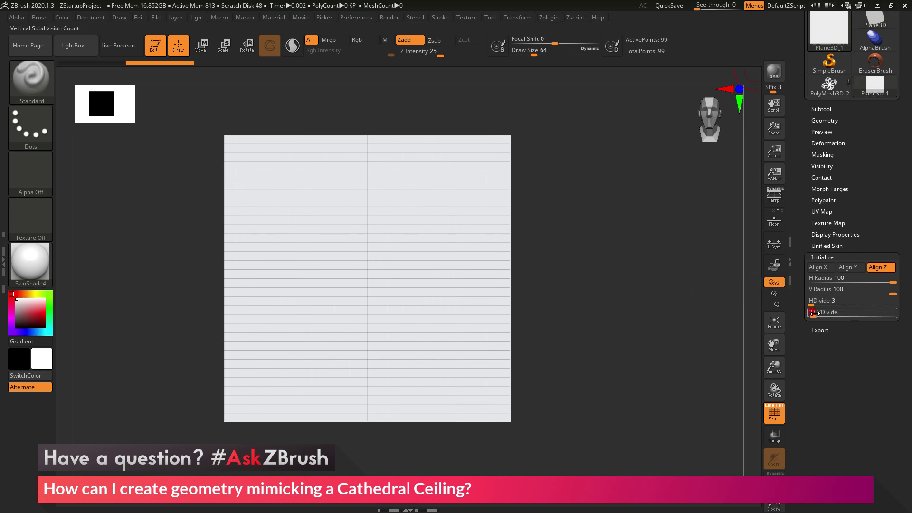
pyautogui.press('BackSpace')
pyautogui.press('Return')
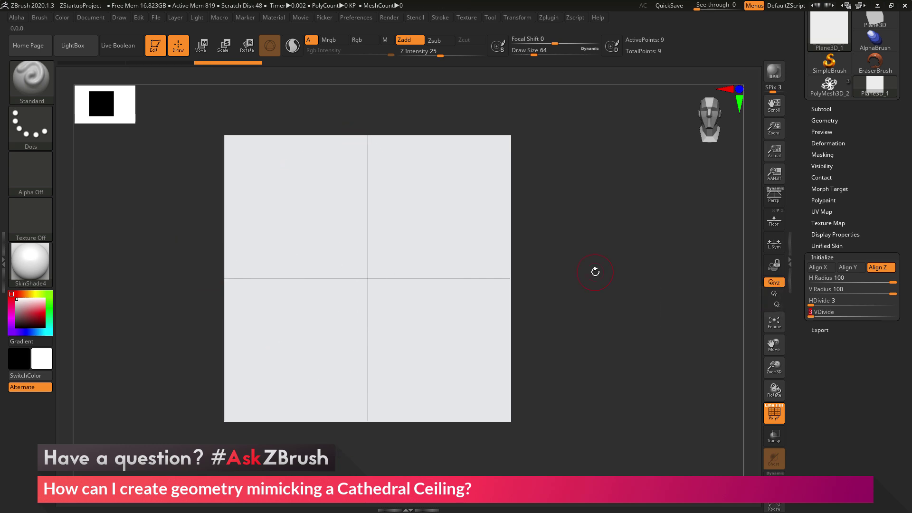
# Step: Convert the subdivided plane primitive into an editable PolyMesh3D
pyautogui.moveTo(867, 171); pyautogui.dragTo(867, 270)
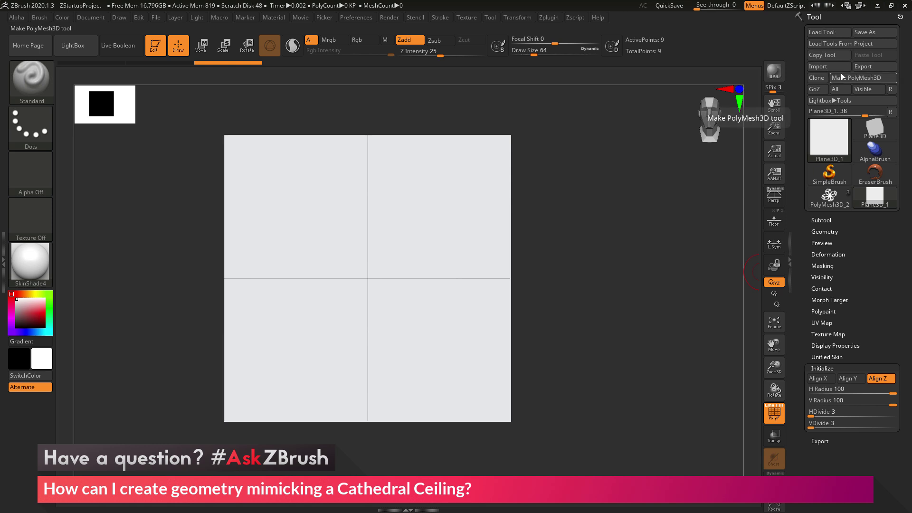
pyautogui.click(861, 78)
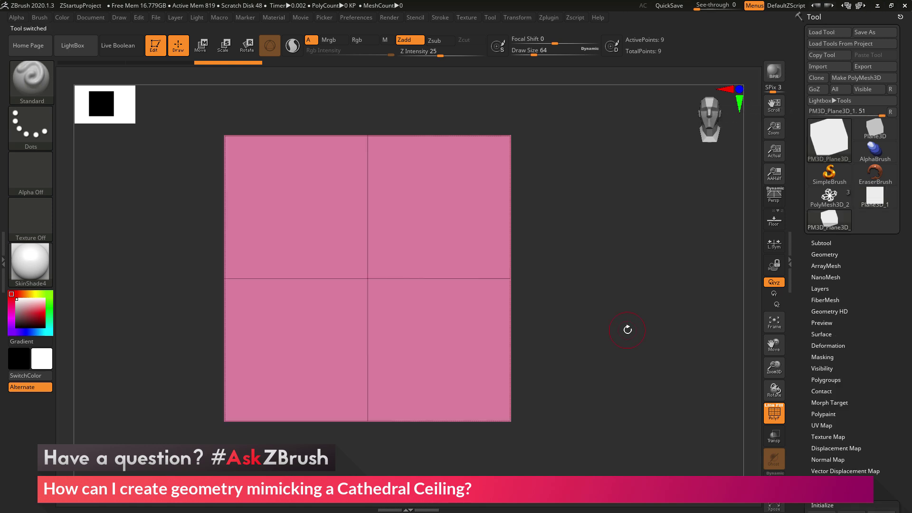
pyautogui.moveTo(636, 340)
pyautogui.mouseDown()
pyautogui.moveTo(615, 344)
pyautogui.moveTo(637, 332)
pyautogui.mouseUp()
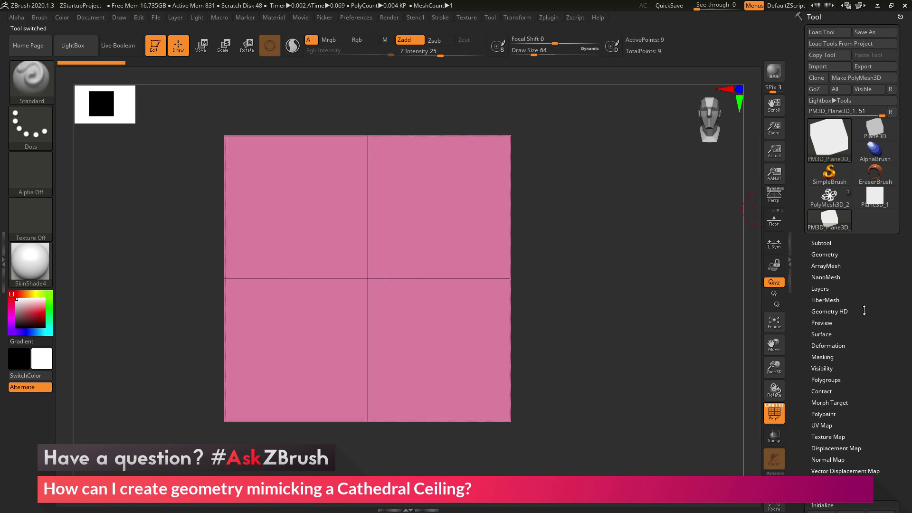
# Step: Apply the Ceiling_01 image to the polymesh plane as its texture map
pyautogui.scroll(-5, 860, 307)
pyautogui.click(838, 267)
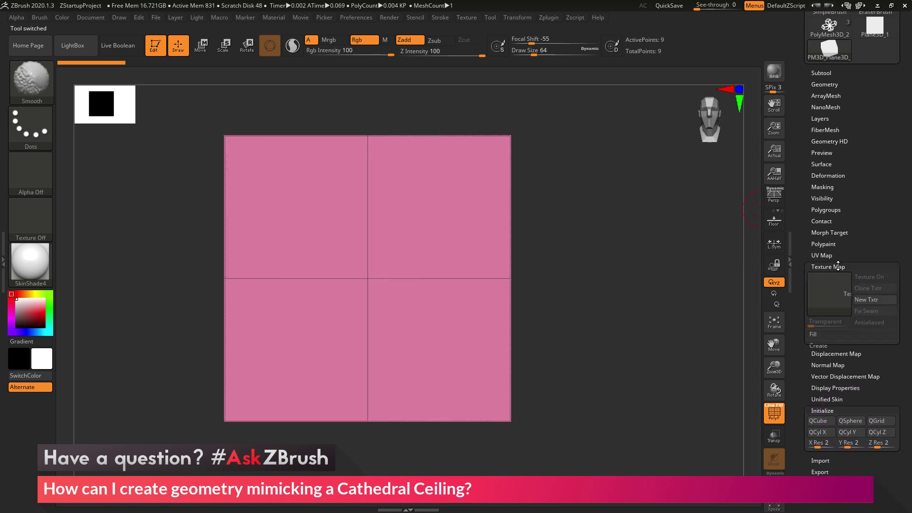
pyautogui.click(827, 290)
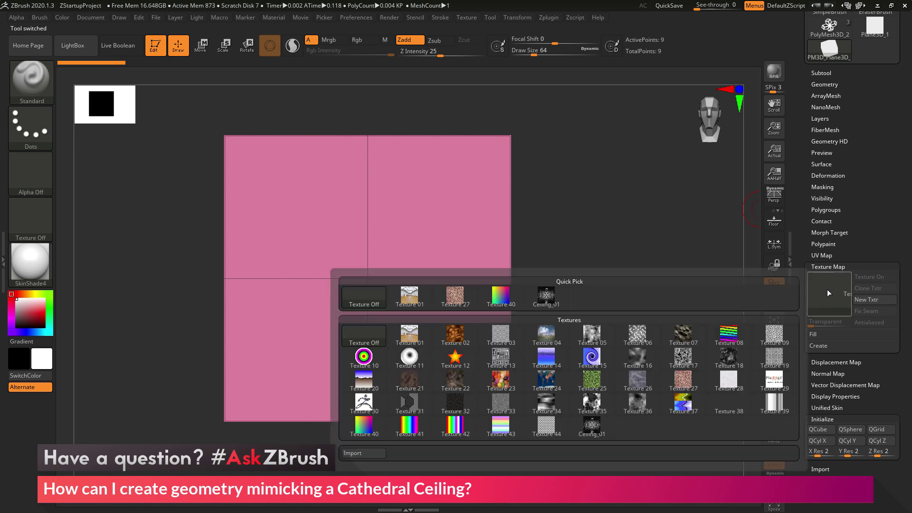
pyautogui.click(546, 297)
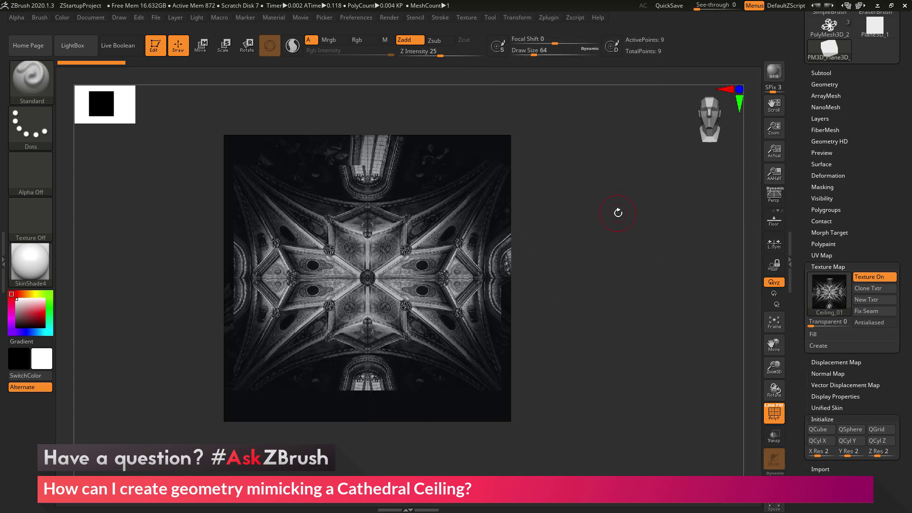
pyautogui.moveTo(622, 228); pyautogui.dragTo(633, 186)
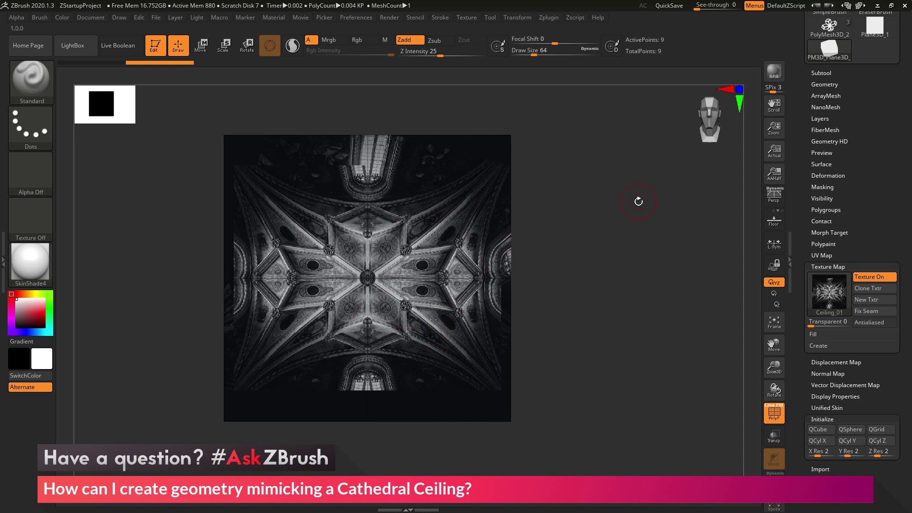
# Step: Append the Plane3D_1 mesh as a second subtool alongside the textured plane
pyautogui.moveTo(861, 99); pyautogui.dragTo(861, 269)
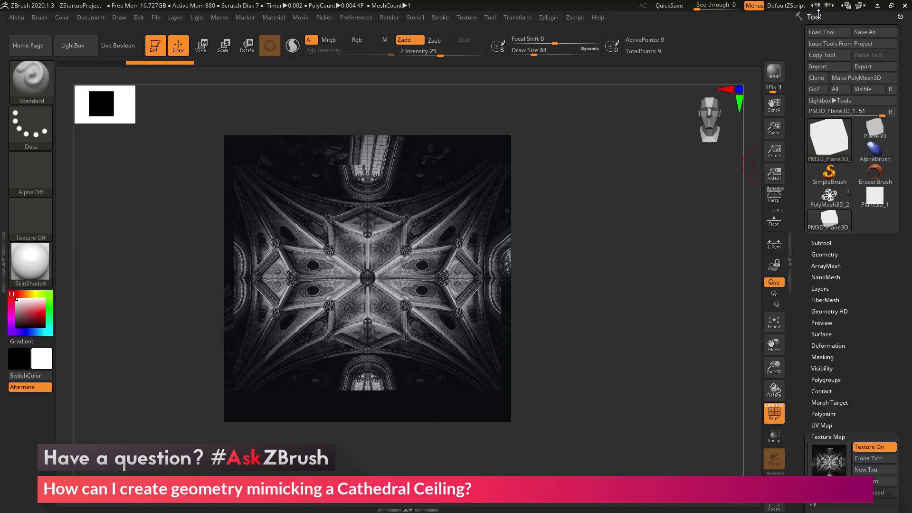
pyautogui.click(820, 242)
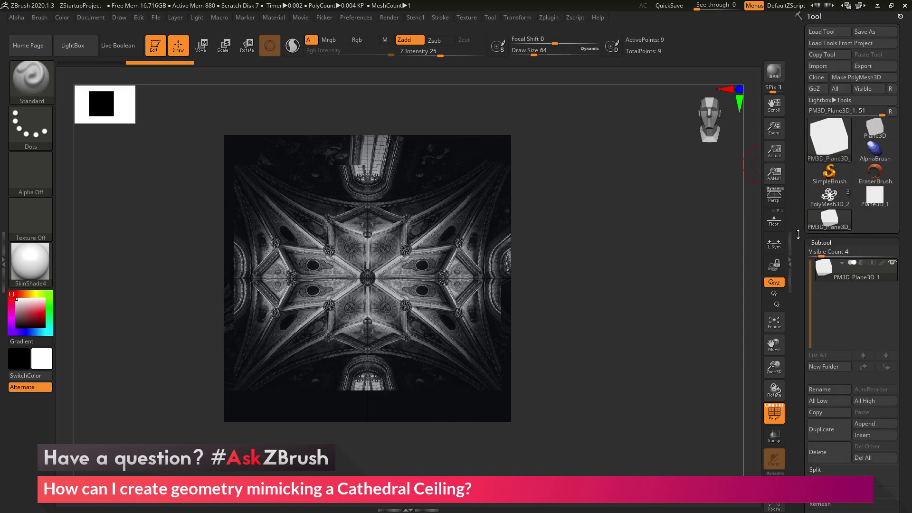
pyautogui.scroll(-3, 850, 266)
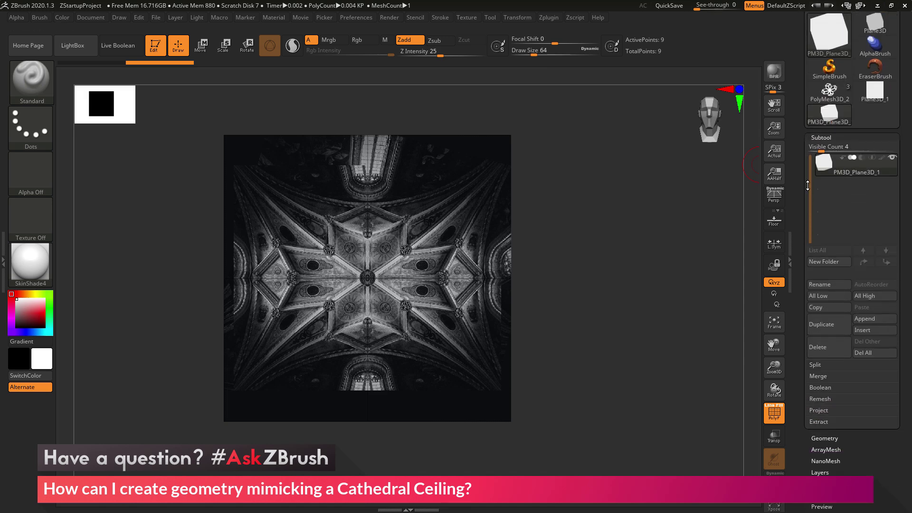
pyautogui.click(864, 318)
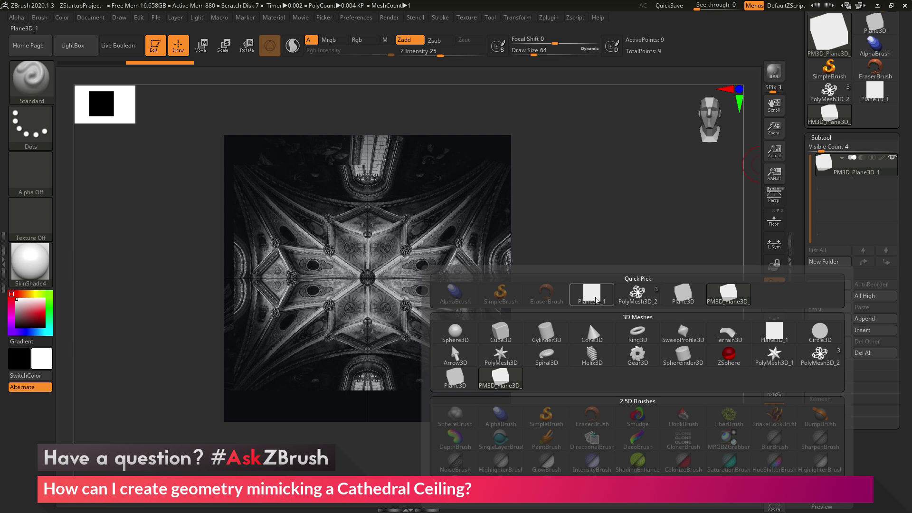
pyautogui.moveTo(593, 295)
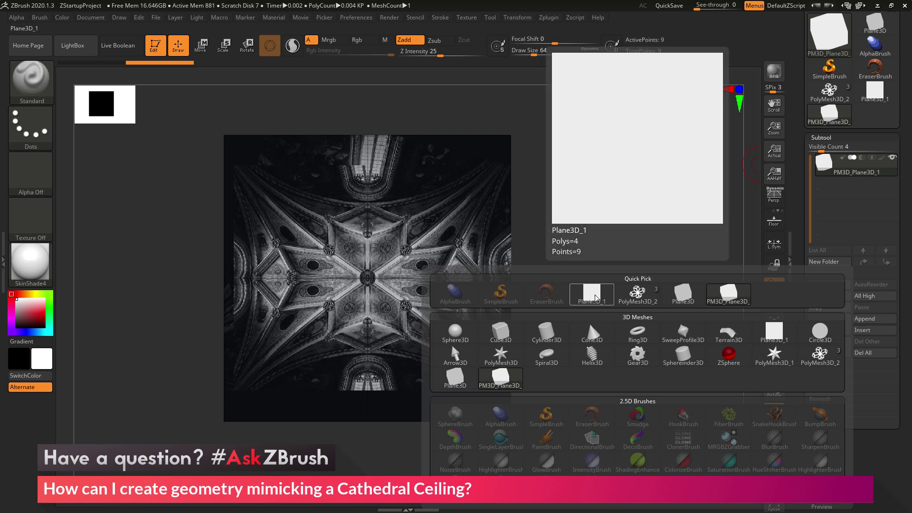
pyautogui.click(595, 297)
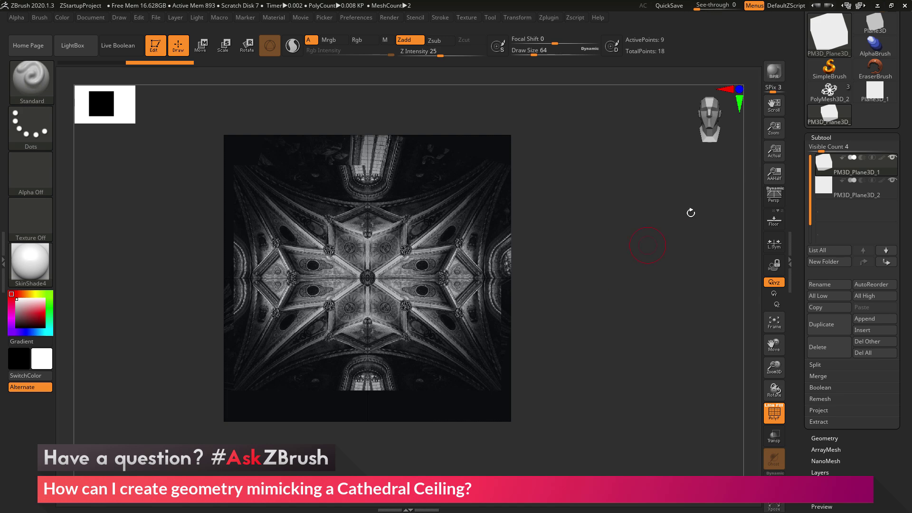
pyautogui.moveTo(854, 195)
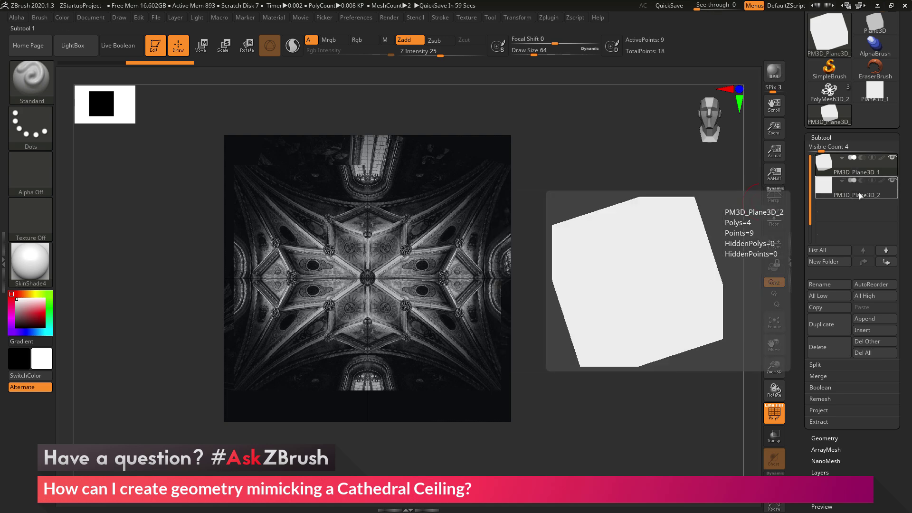
# Step: Move the textured plane back along Z behind the blank plane, then return to Draw mode in front view
pyautogui.moveTo(643, 171); pyautogui.dragTo(617, 209)
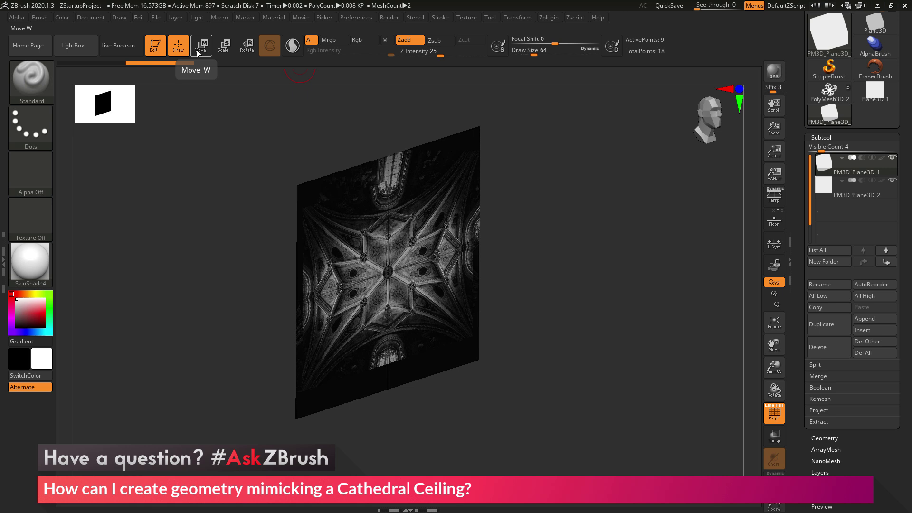
pyautogui.click(200, 48)
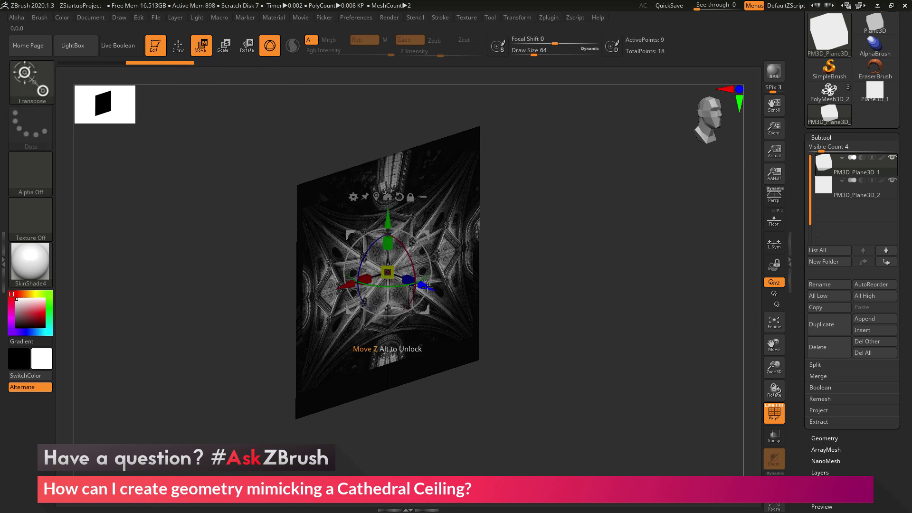
pyautogui.moveTo(427, 286); pyautogui.dragTo(367, 253)
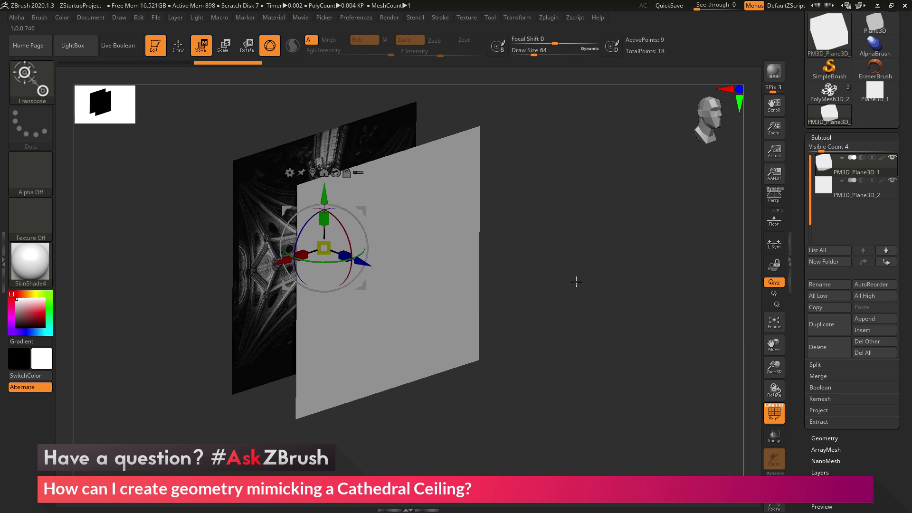
pyautogui.moveTo(568, 287); pyautogui.dragTo(433, 181)
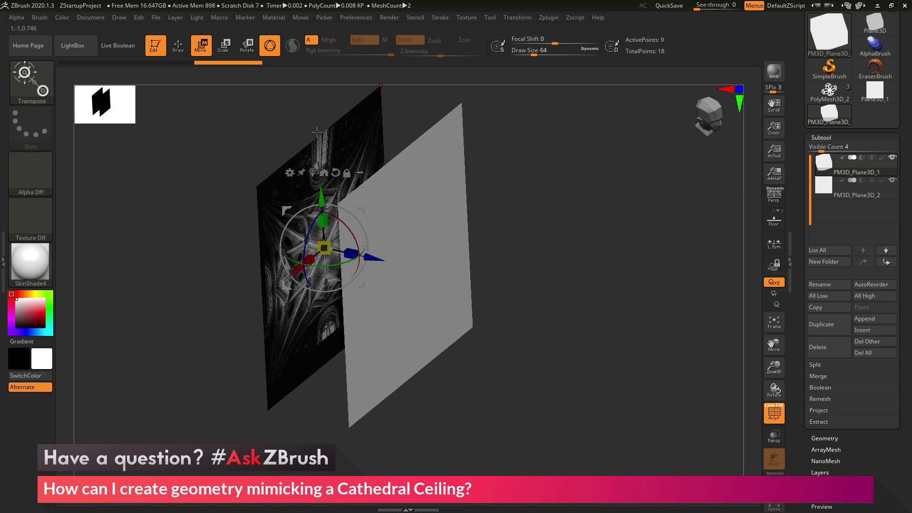
pyautogui.click(172, 46)
pyautogui.moveTo(600, 275)
pyautogui.mouseDown()
pyautogui.moveTo(631, 301)
pyautogui.moveTo(604, 275)
pyautogui.moveTo(645, 288)
pyautogui.mouseUp()
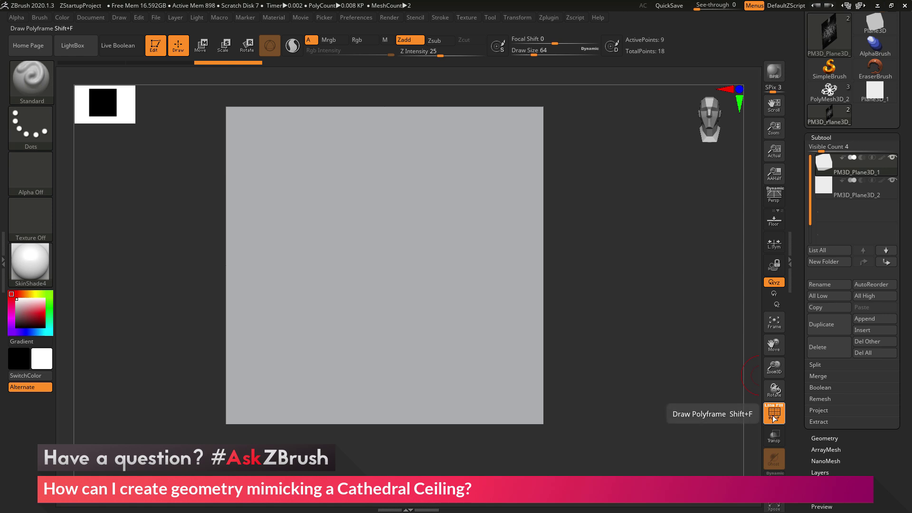
# Step: Enable transparency with Ghost mode off and make the blank plane PM3D_Plane3D_2 the active subtool
pyautogui.click(773, 435)
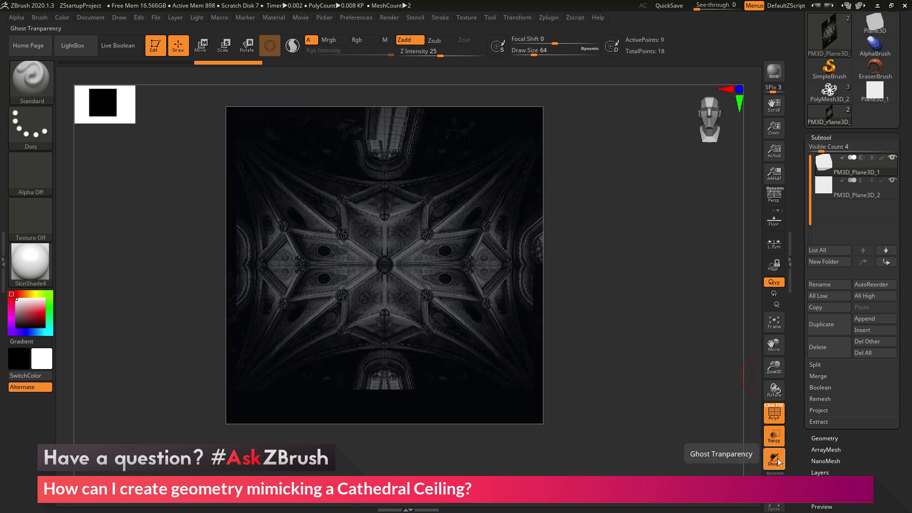
pyautogui.click(779, 463)
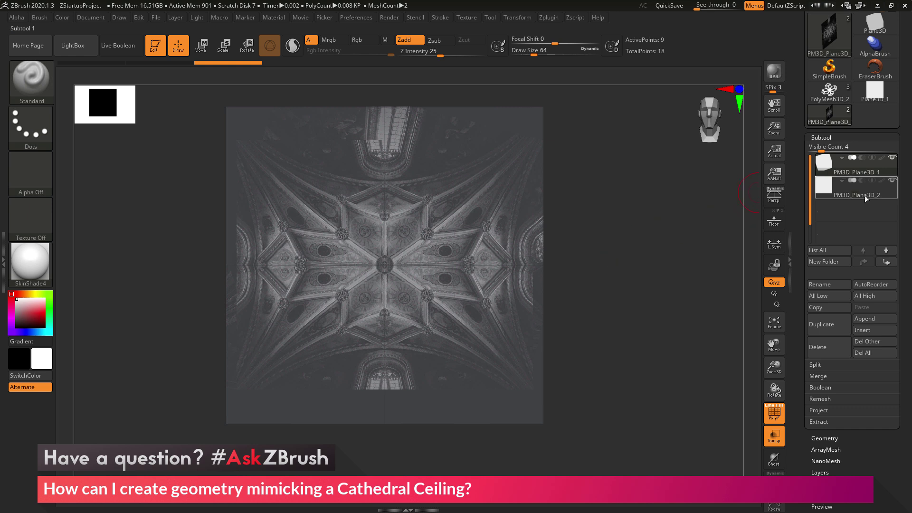
pyautogui.moveTo(852, 196)
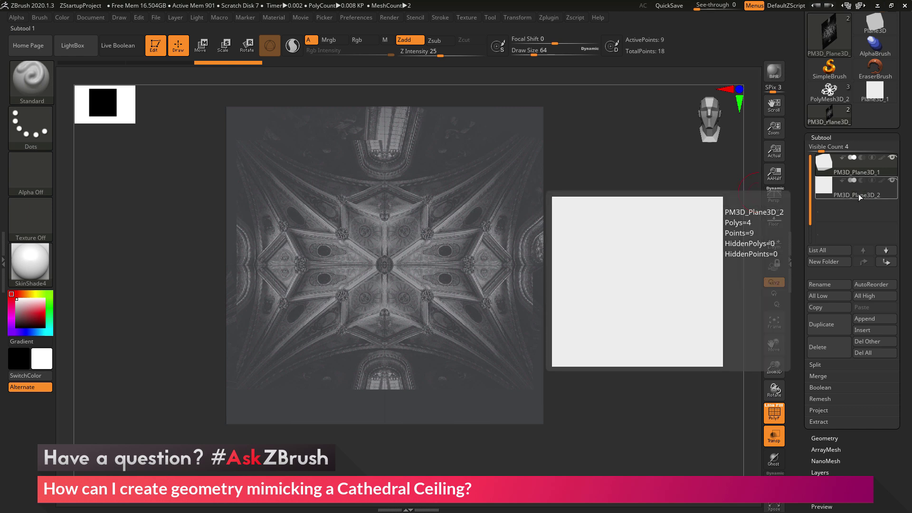
pyautogui.click(859, 196)
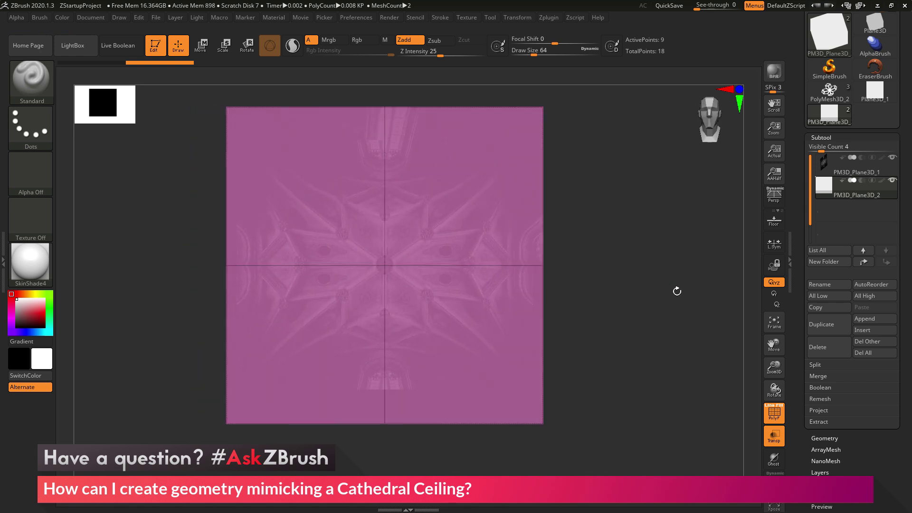
# Step: With the ZModeler brush, insert mirrored vertical edge loops across the blank plane, aligned to the rib intersections of the ceiling reference
pyautogui.moveTo(676, 291)
pyautogui.mouseDown()
pyautogui.moveTo(722, 291)
pyautogui.moveTo(682, 293)
pyautogui.mouseUp()
pyautogui.keyDown('alt'); pyautogui.moveTo(630, 286); pyautogui.dragTo(648, 294); pyautogui.keyUp('alt')
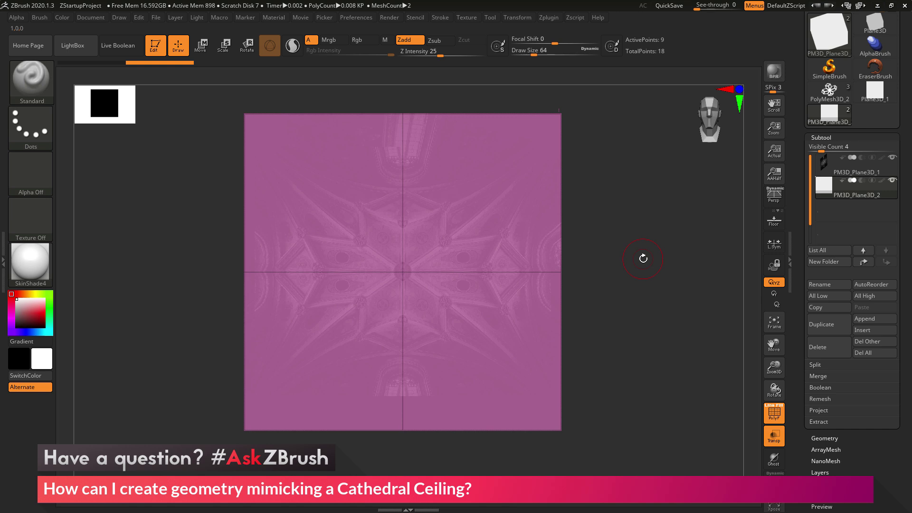
pyautogui.click(36, 81)
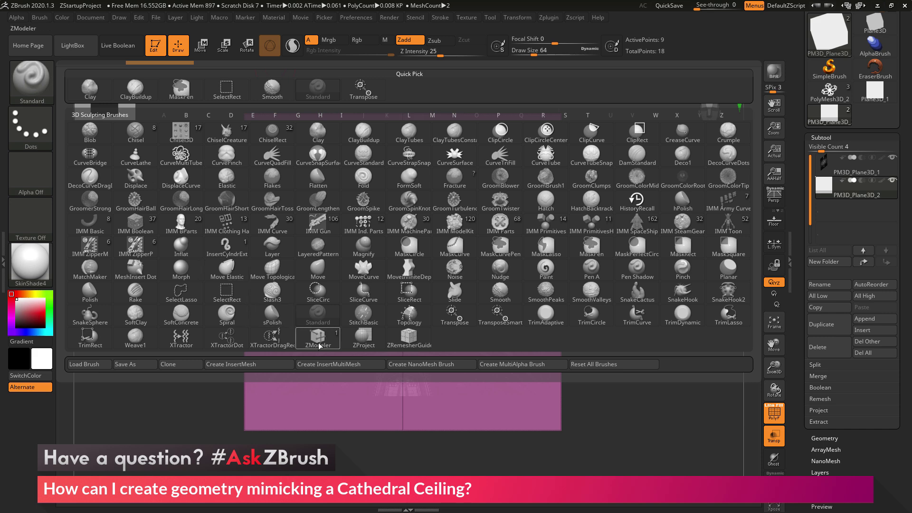
pyautogui.click(318, 341)
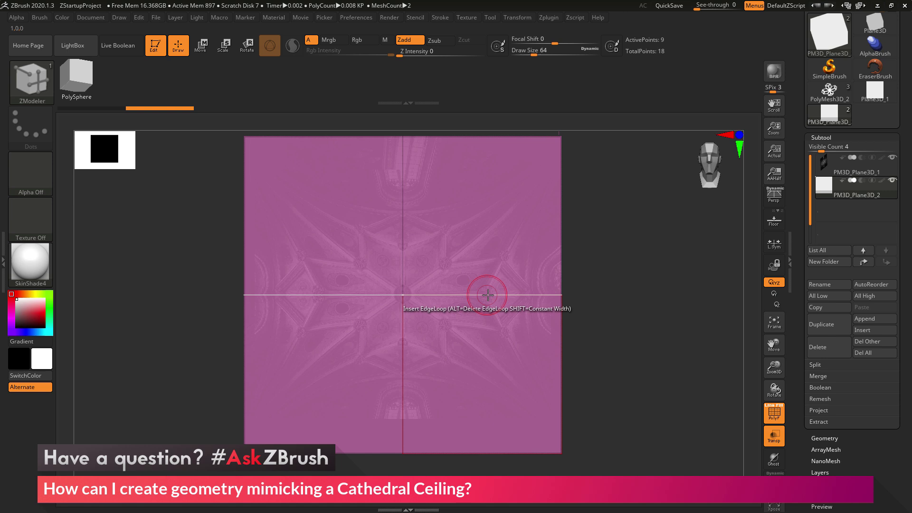
pyautogui.moveTo(498, 295); pyautogui.dragTo(444, 295)
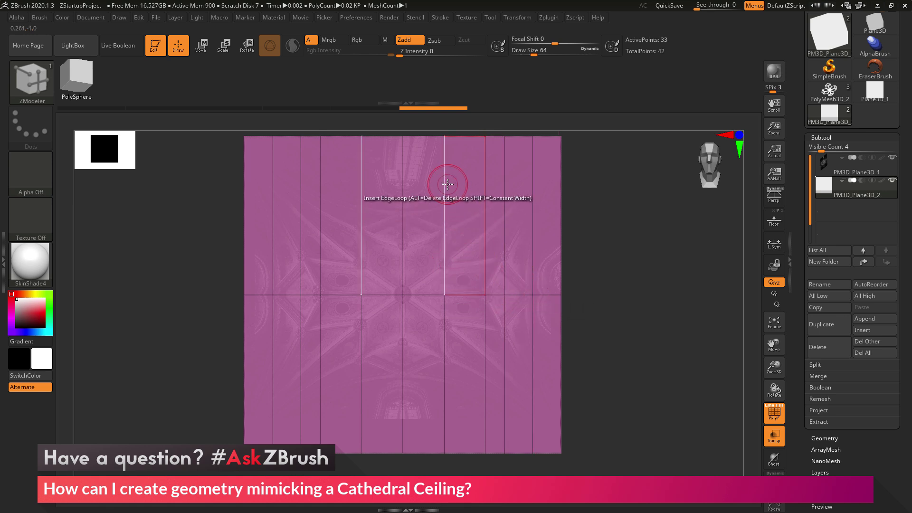
pyautogui.click(444, 207)
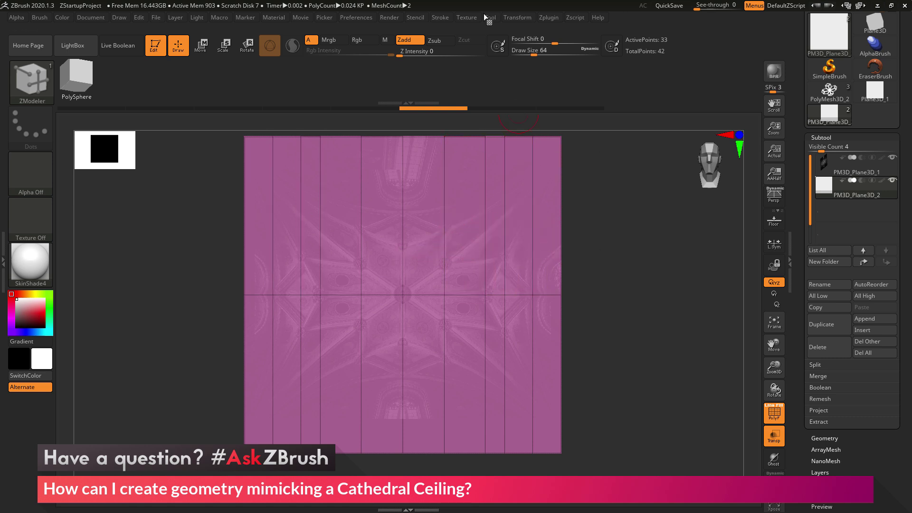
# Step: Enable Y symmetry alongside X and insert mirrored horizontal edge loops through the rib intersections above and below the plane's centre
pyautogui.click(509, 16)
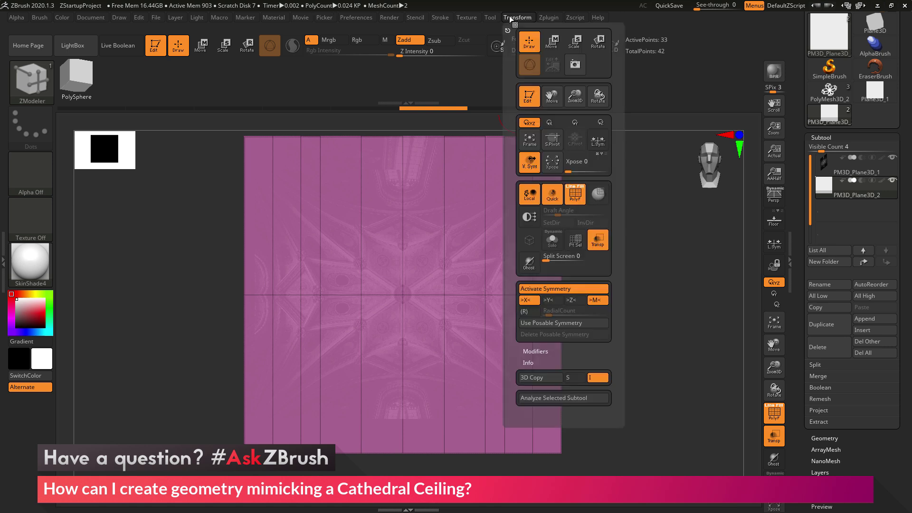
pyautogui.click(555, 300)
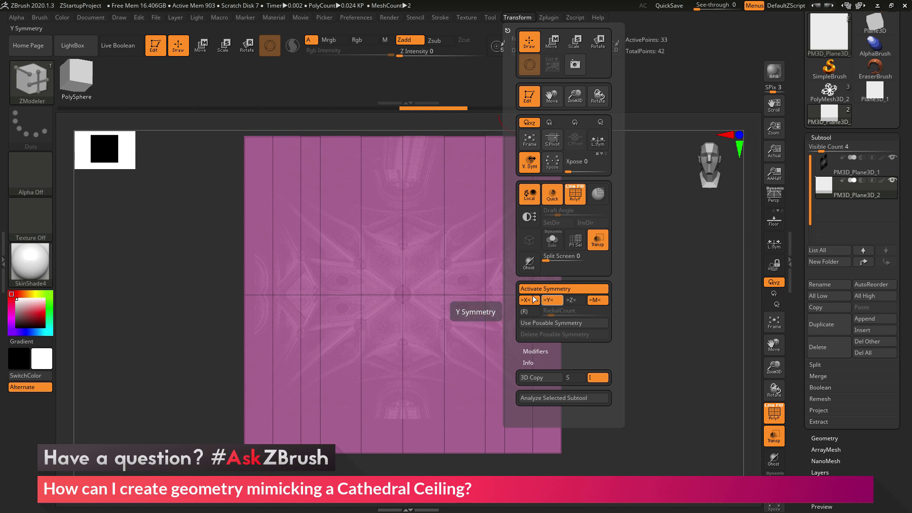
pyautogui.moveTo(447, 197); pyautogui.dragTo(448, 243)
pyautogui.hotkey('ctrl', 'z')
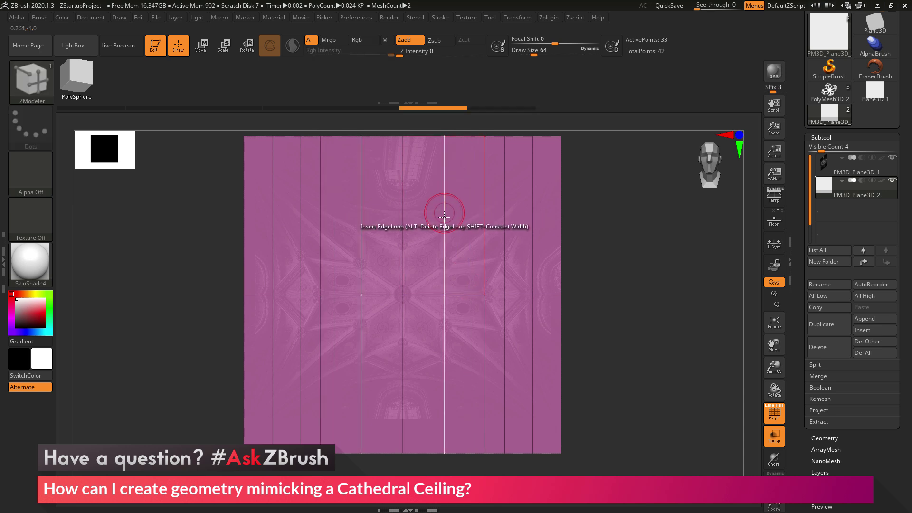
pyautogui.moveTo(444, 222); pyautogui.dragTo(446, 258)
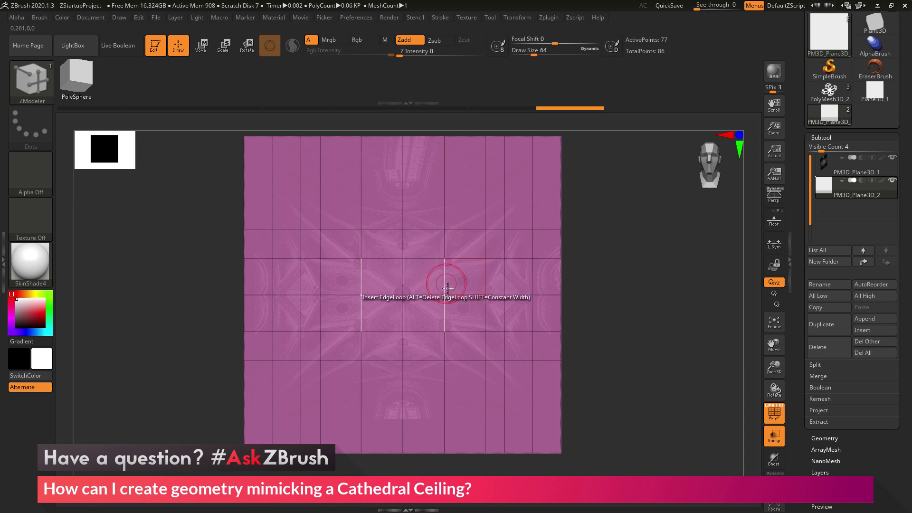
pyautogui.moveTo(404, 199); pyautogui.dragTo(403, 212)
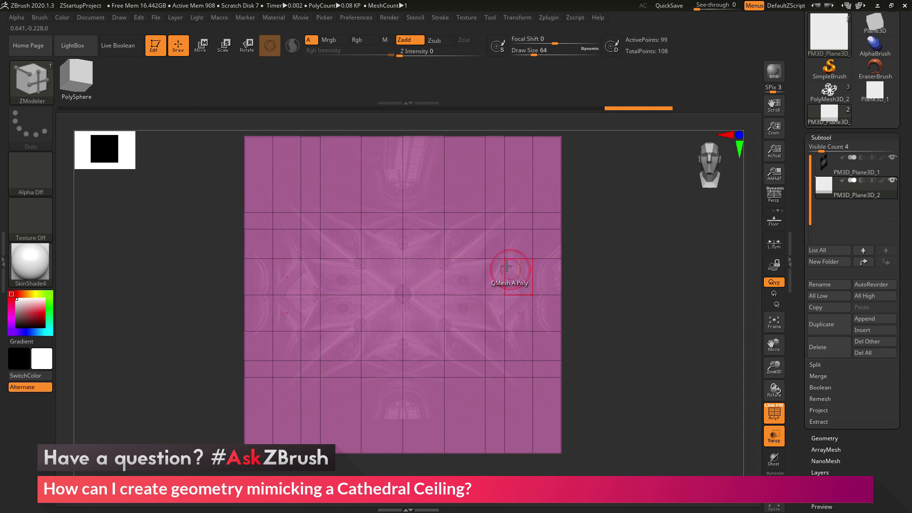
pyautogui.click(402, 247)
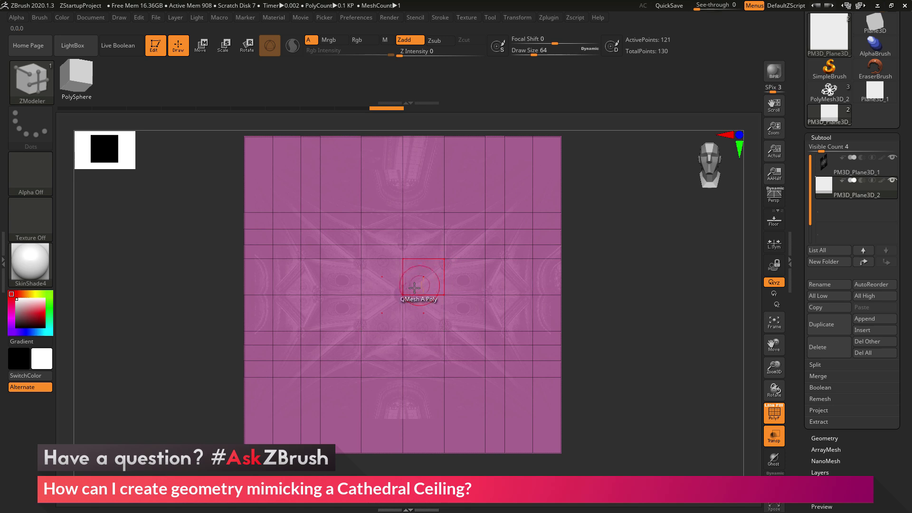
# Step: Set the ZModeler edge action to Collapse with the Edge target and collapse edges into the centreline points above and below the middle
pyautogui.keyDown('alt'); pyautogui.moveTo(681, 258); pyautogui.dragTo(714, 311); pyautogui.keyUp('alt')
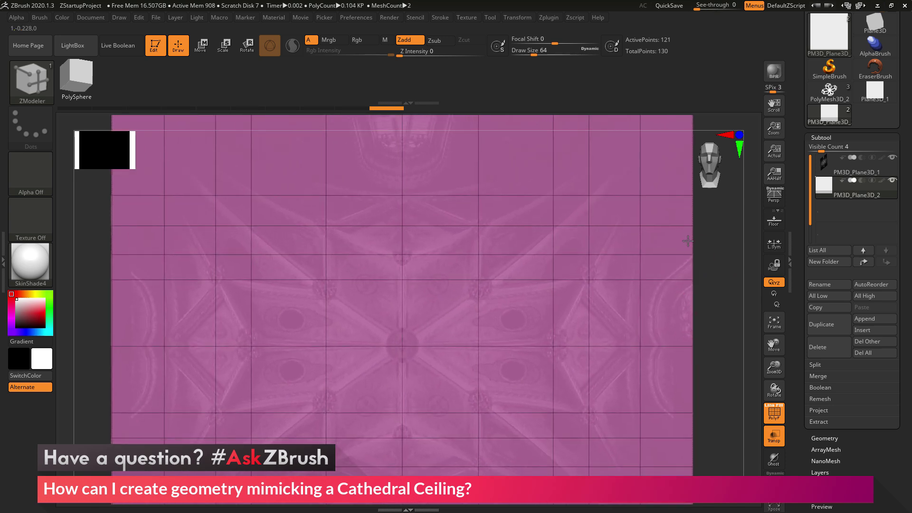
pyautogui.keyDown('alt'); pyautogui.moveTo(687, 241); pyautogui.dragTo(681, 209); pyautogui.keyUp('alt')
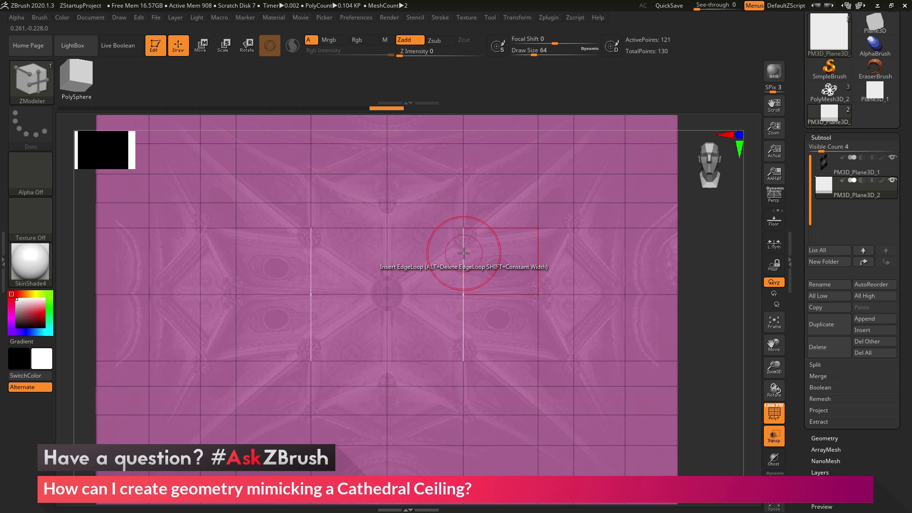
pyautogui.press('space')
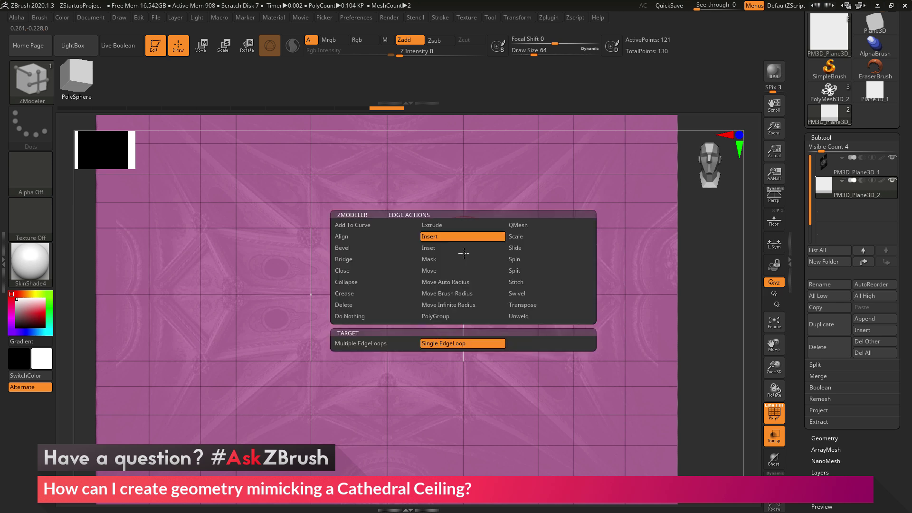
pyautogui.click(355, 283)
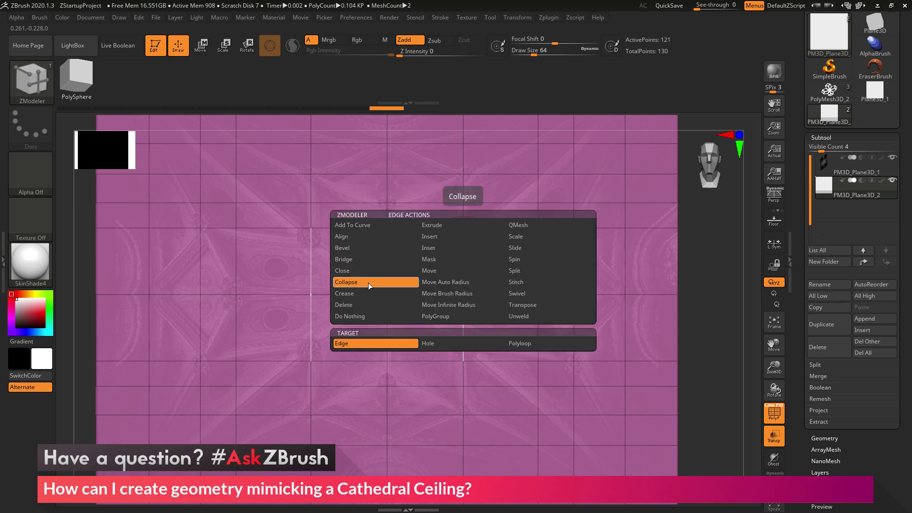
pyautogui.click(368, 344)
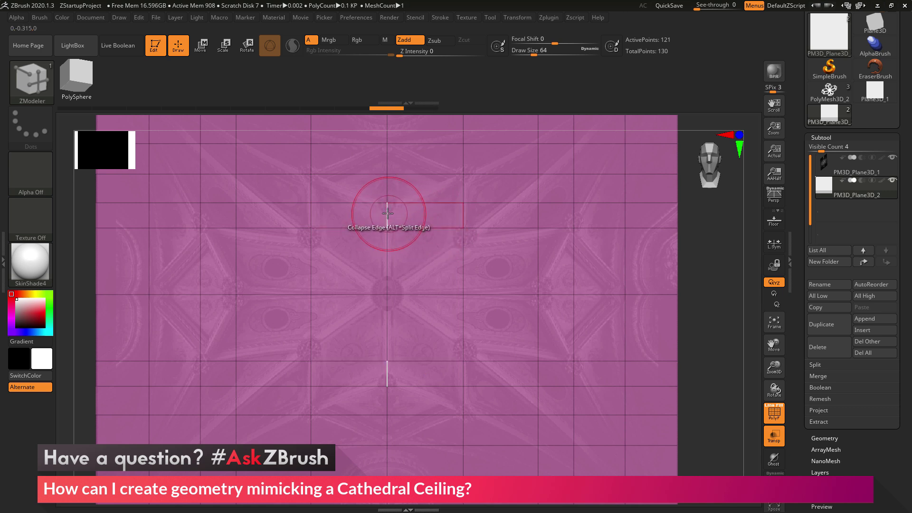
pyautogui.click(387, 213)
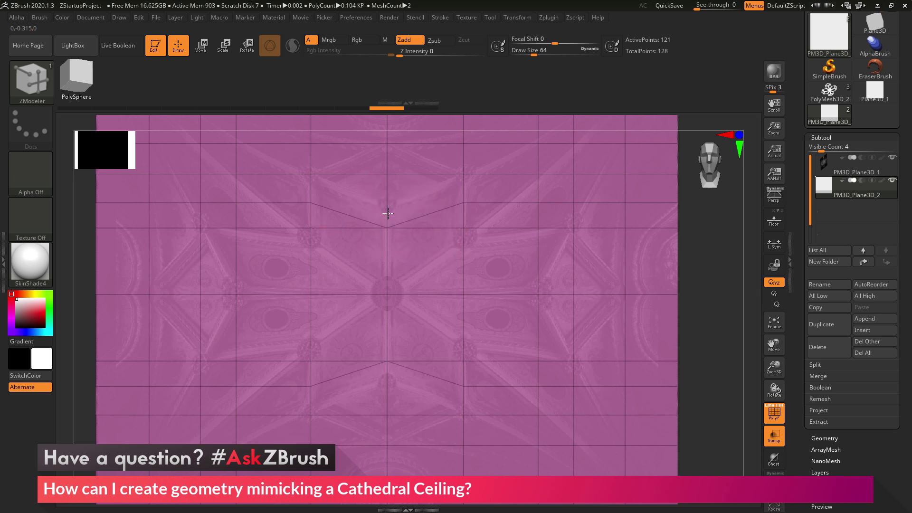
pyautogui.click(386, 203)
pyautogui.click(386, 218)
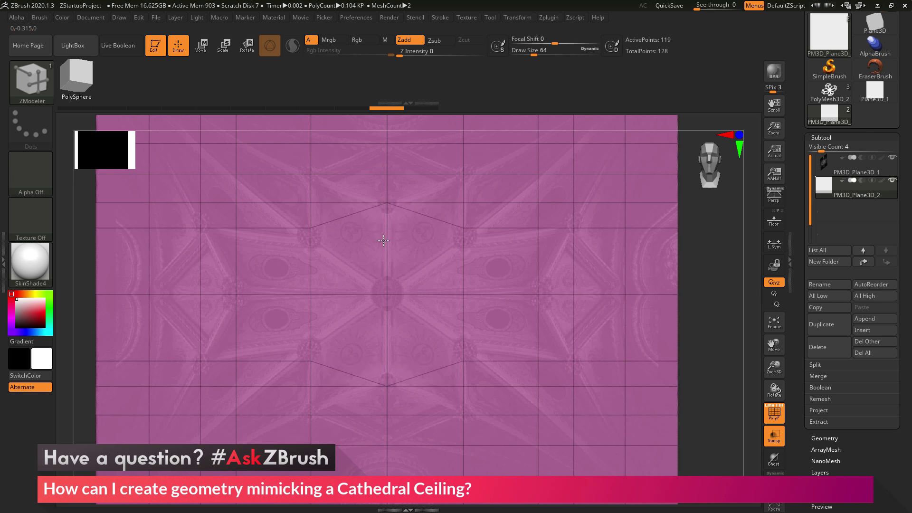
pyautogui.click(384, 209)
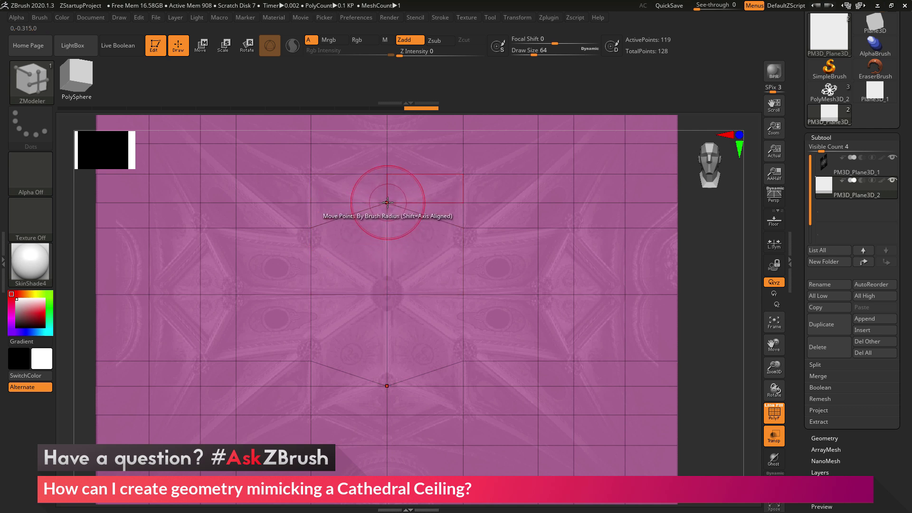
# Step: Collapse further mirrored edges around the centre to form the pointed upper, lower and side vaults along the diagonal ribs
pyautogui.click(463, 186)
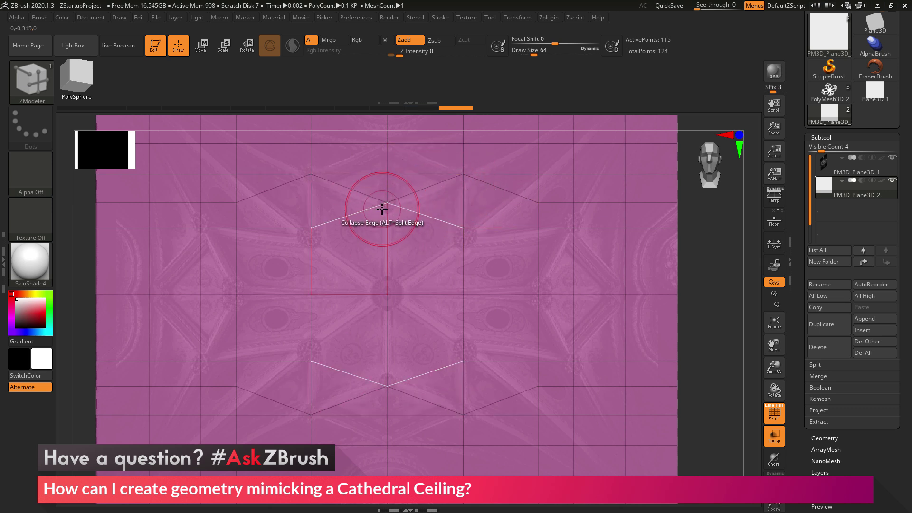
pyautogui.click(388, 155)
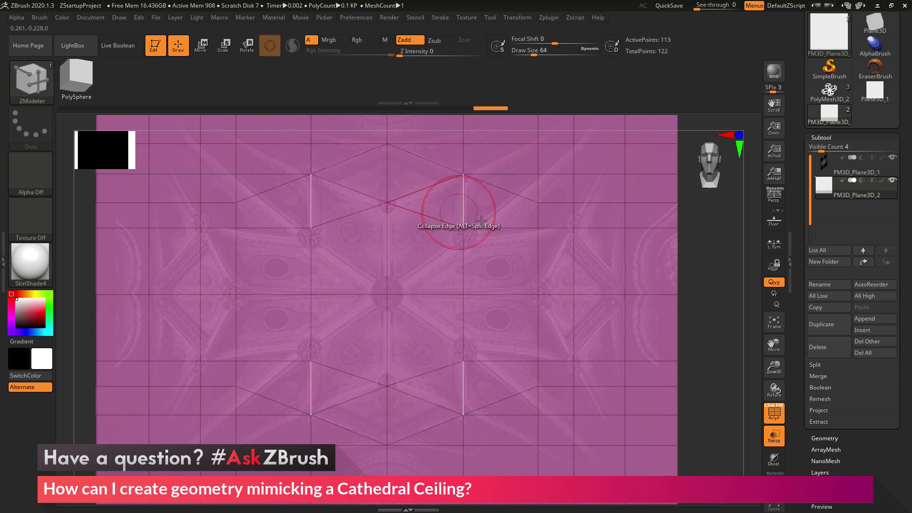
pyautogui.moveTo(539, 221); pyautogui.dragTo(550, 229)
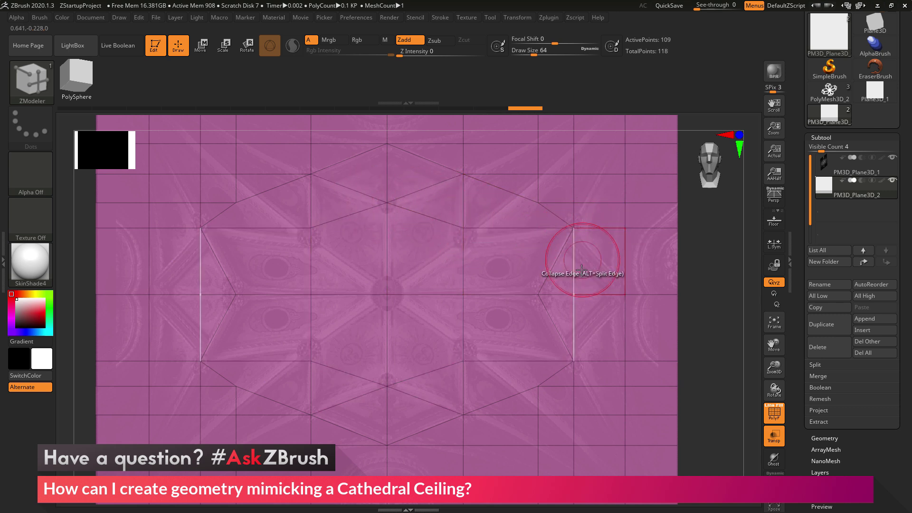
pyautogui.click(607, 295)
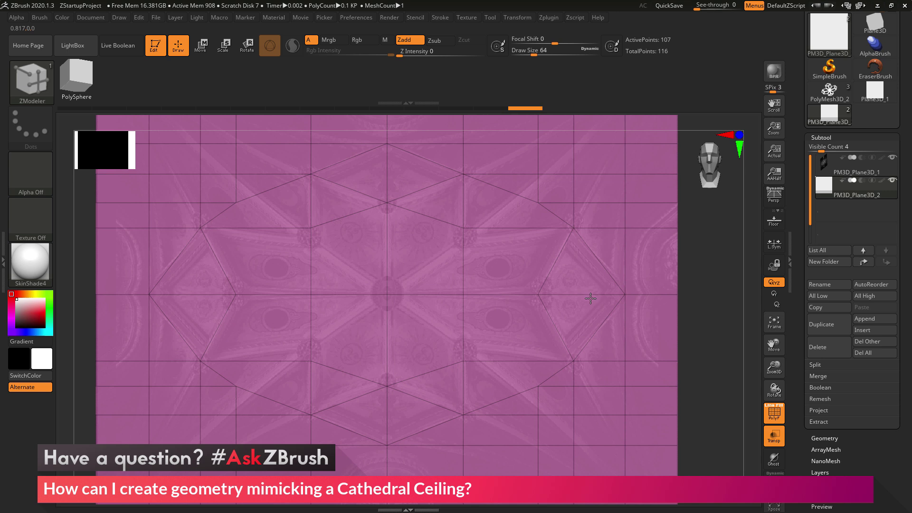
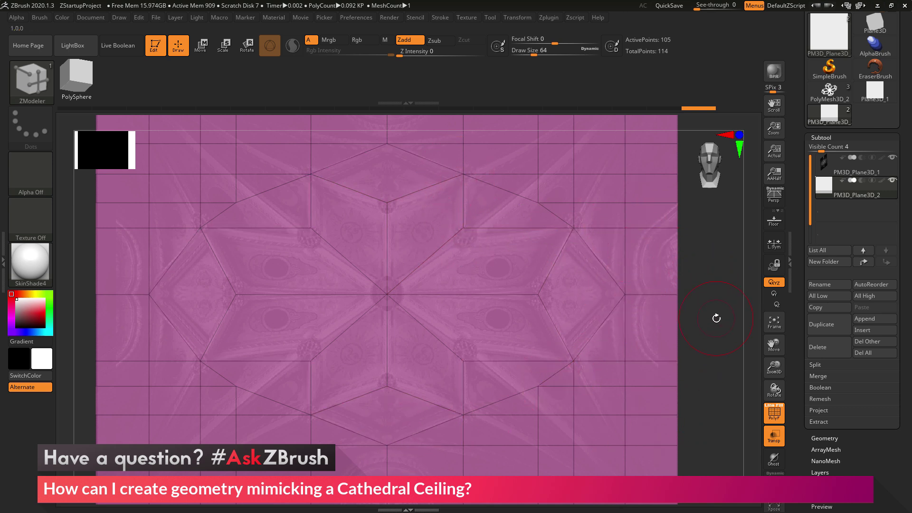
# Step: Mark all polygons outside the central cross-shaped vault as a temporary polygroup and remove them with the ZModeler polygon Delete action
pyautogui.keyDown('alt'); pyautogui.moveTo(719, 318); pyautogui.dragTo(684, 299); pyautogui.keyUp('alt')
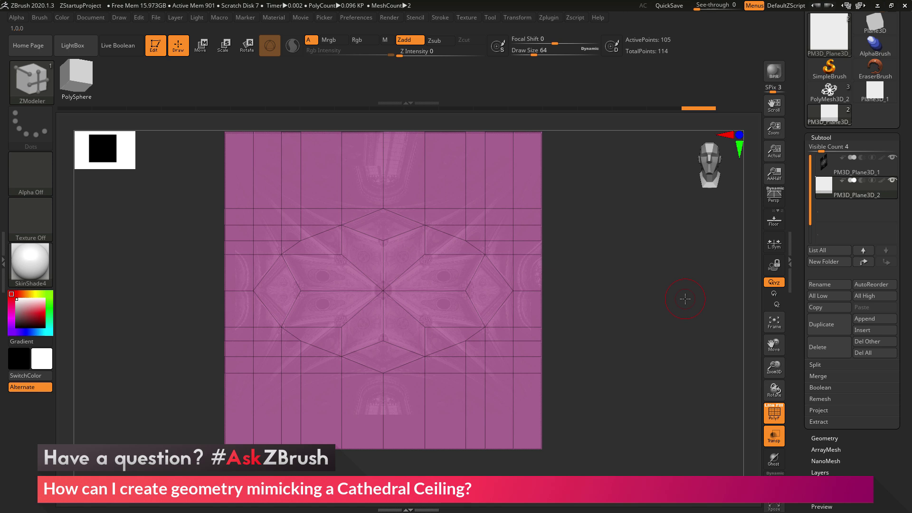
pyautogui.click(418, 172)
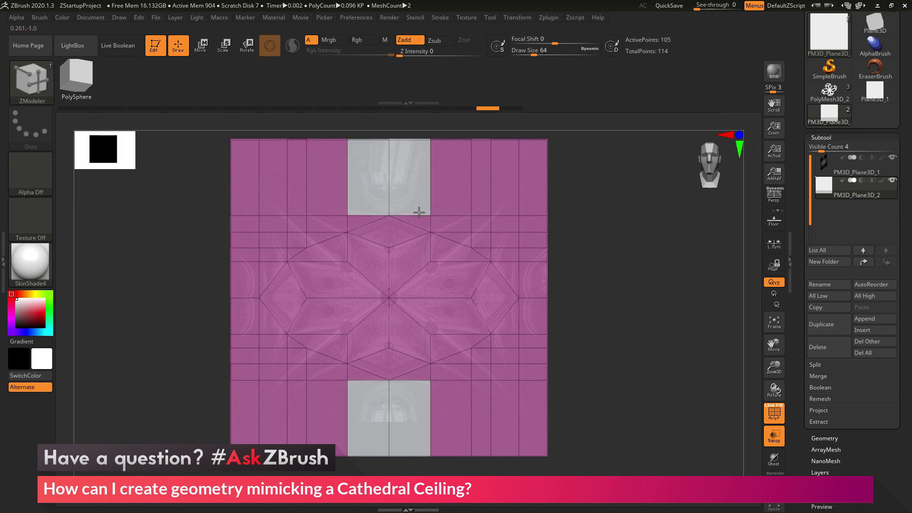
pyautogui.moveTo(419, 212); pyautogui.dragTo(520, 279)
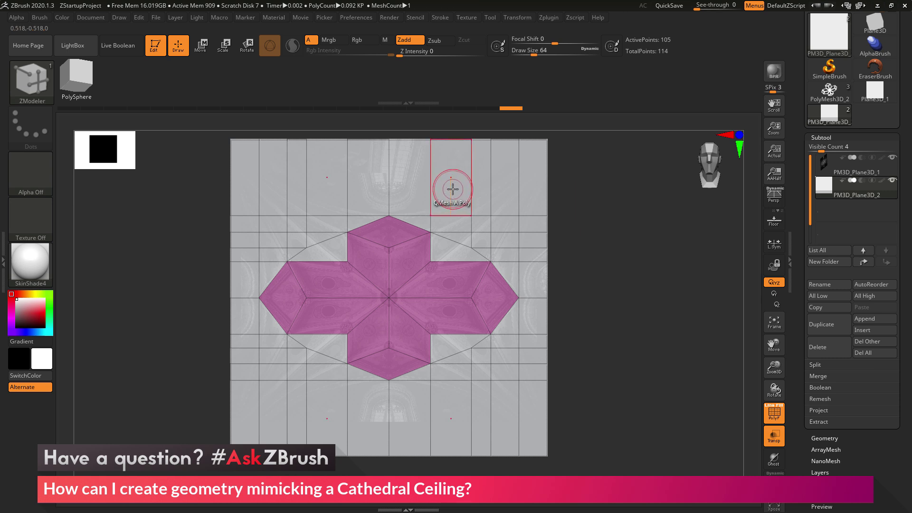
pyautogui.press('space')
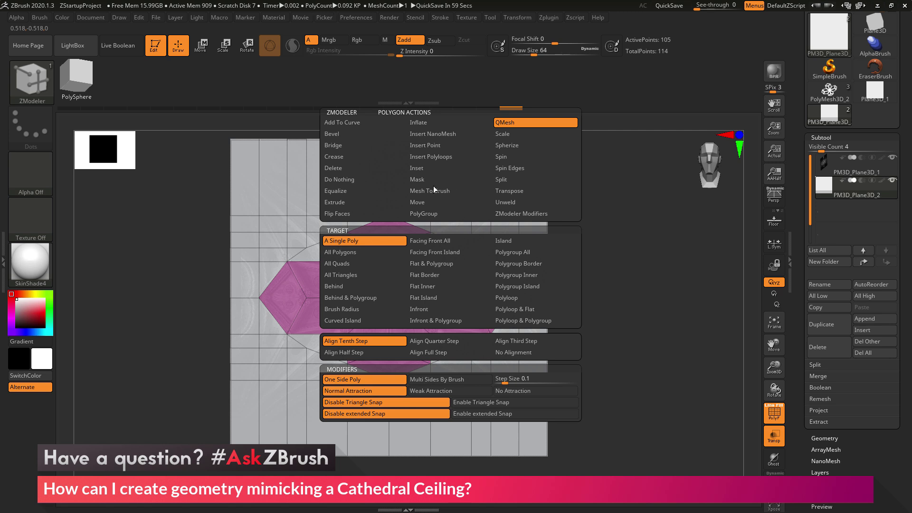
pyautogui.click(346, 167)
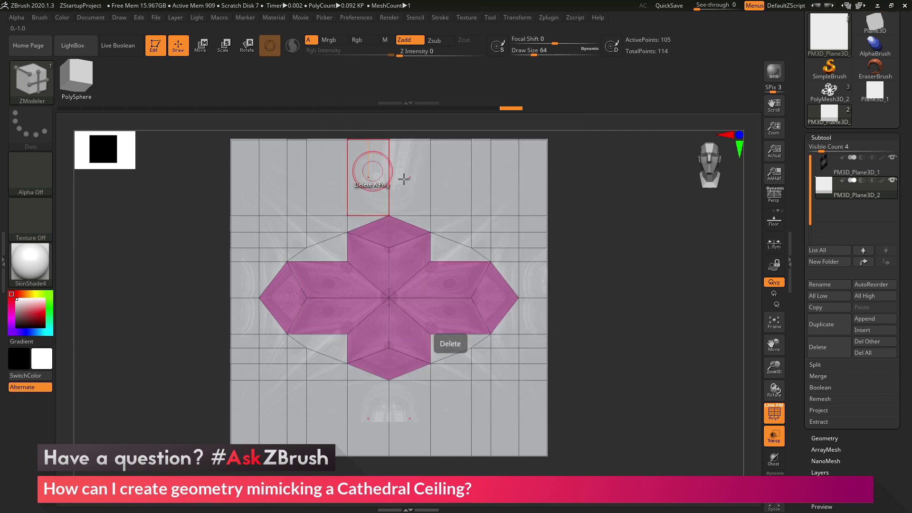
pyautogui.click(454, 172)
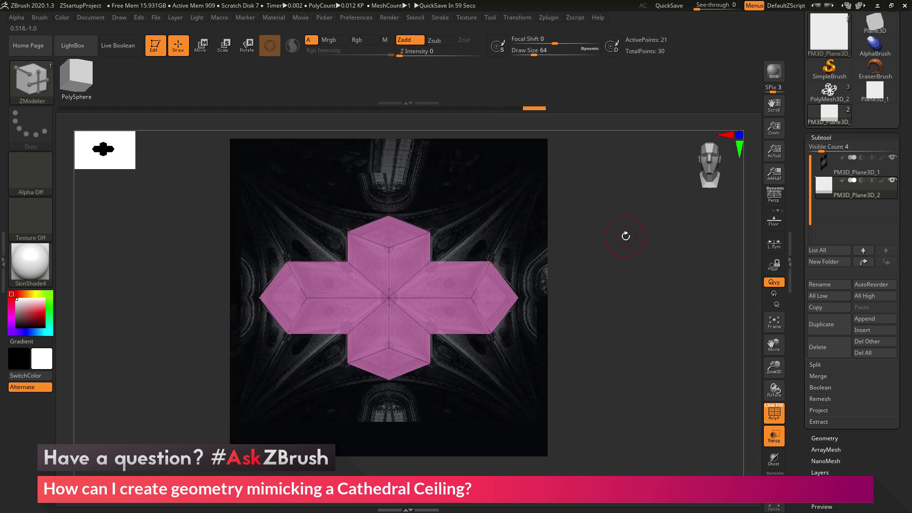
# Step: Hide the textured reference plane PM3D_Plane3D_1 and frame the cross-shaped mesh in the view
pyautogui.moveTo(625, 236)
pyautogui.mouseDown()
pyautogui.moveTo(617, 240)
pyautogui.moveTo(631, 241)
pyautogui.mouseUp()
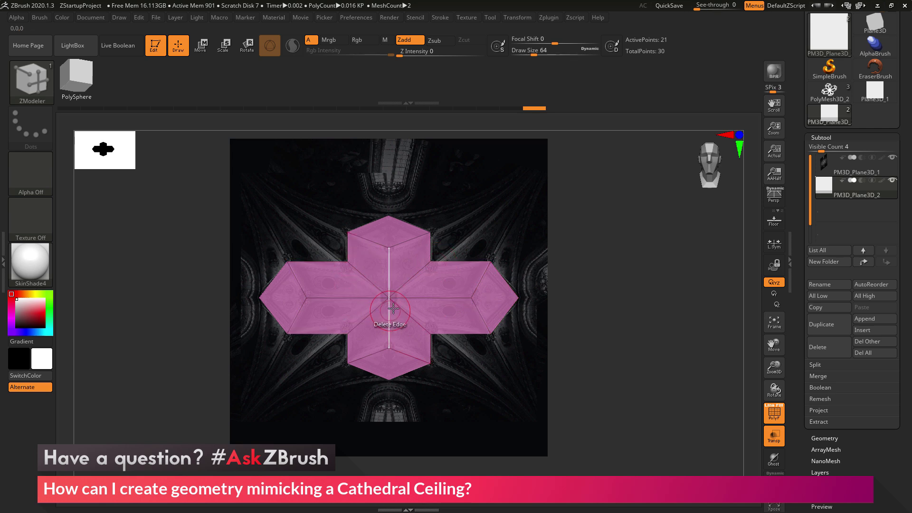
pyautogui.click(893, 157)
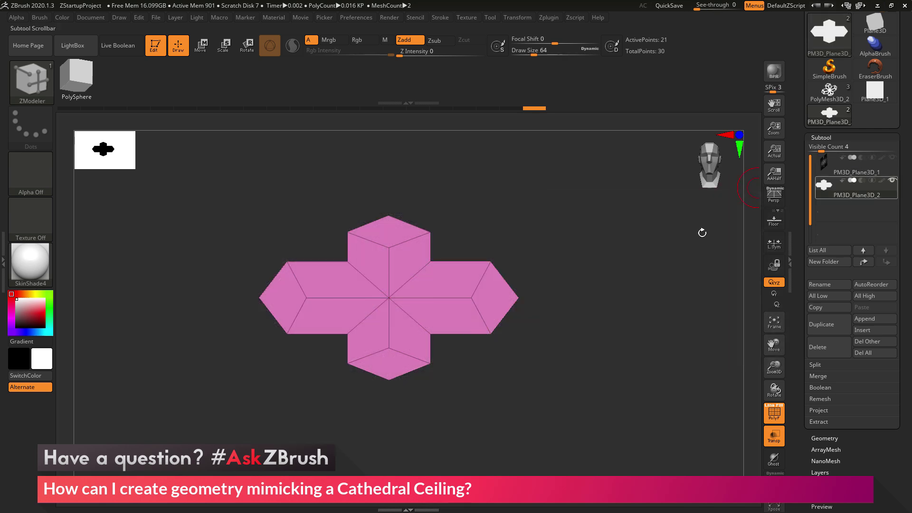
pyautogui.press('f')
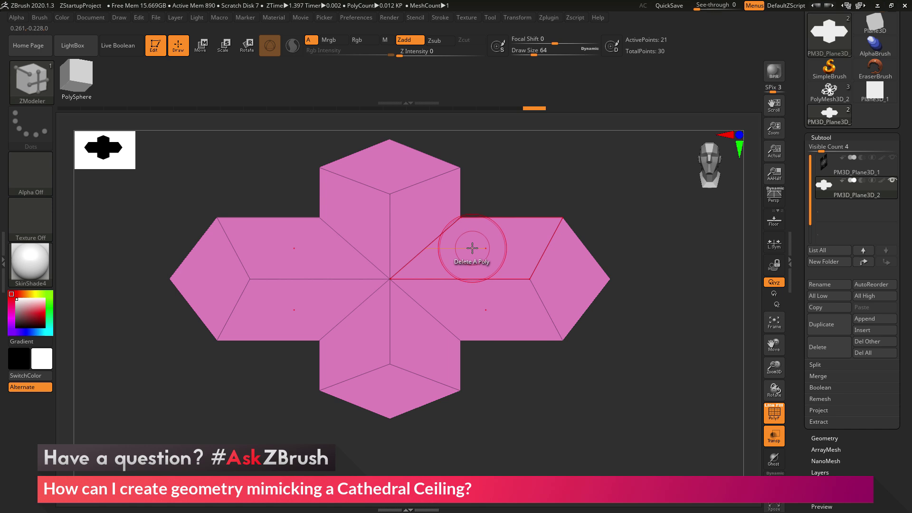
# Step: Inset every panel of the cross-shaped vault with the ZModeler polygon action Inset, targeting All Polygons with Border Only and Inset Each Poly
pyautogui.press('space')
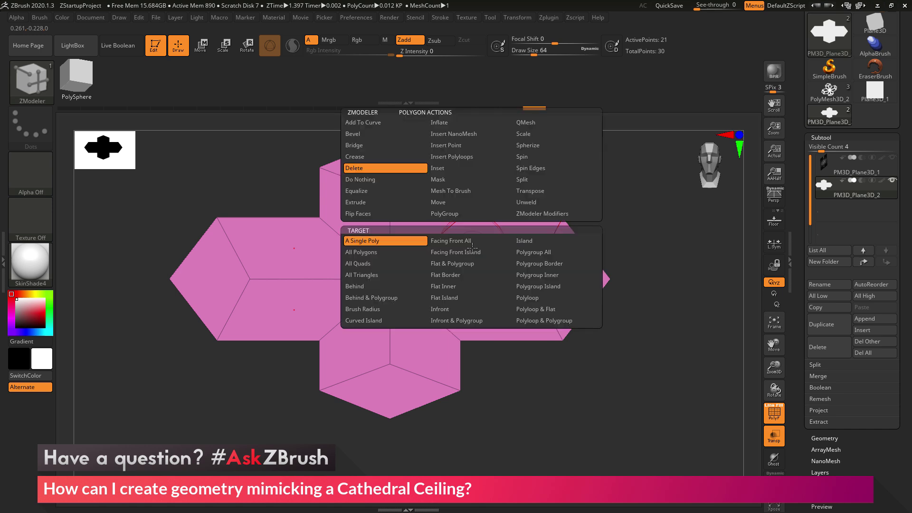
pyautogui.click(463, 169)
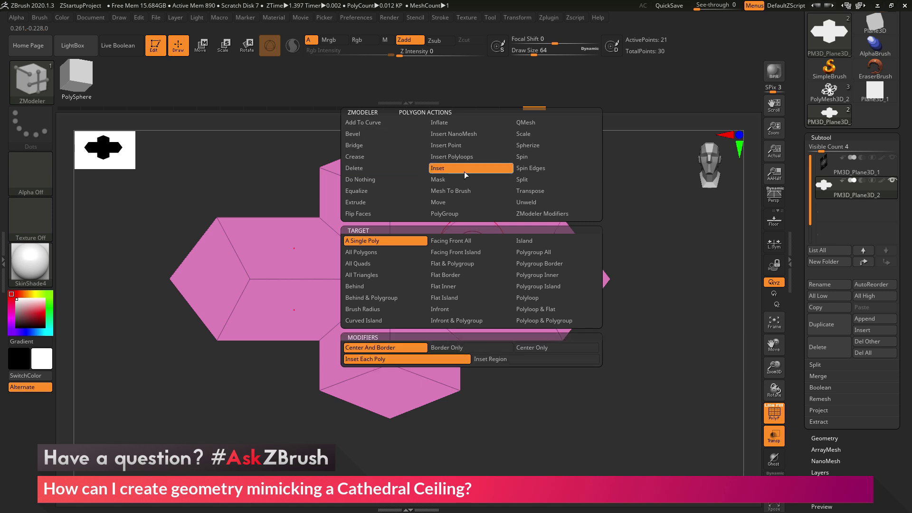
pyautogui.click(373, 253)
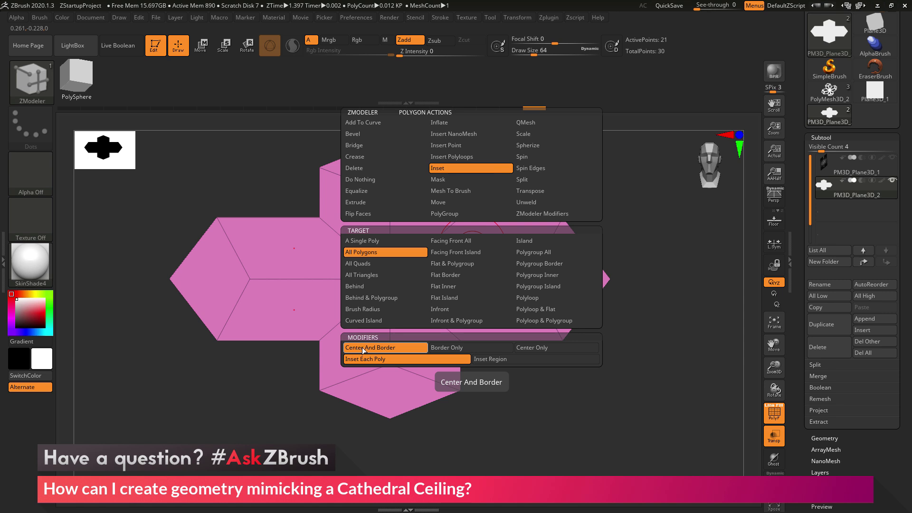
pyautogui.click(449, 347)
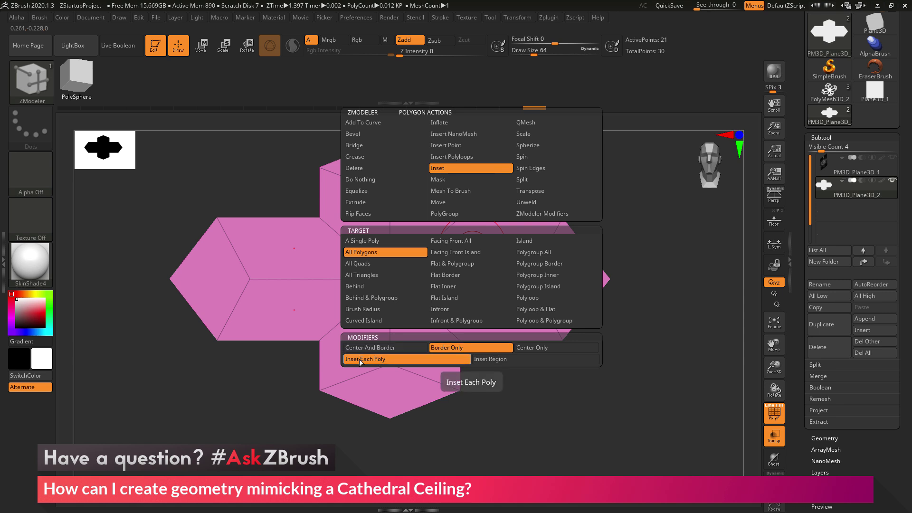
pyautogui.click(419, 359)
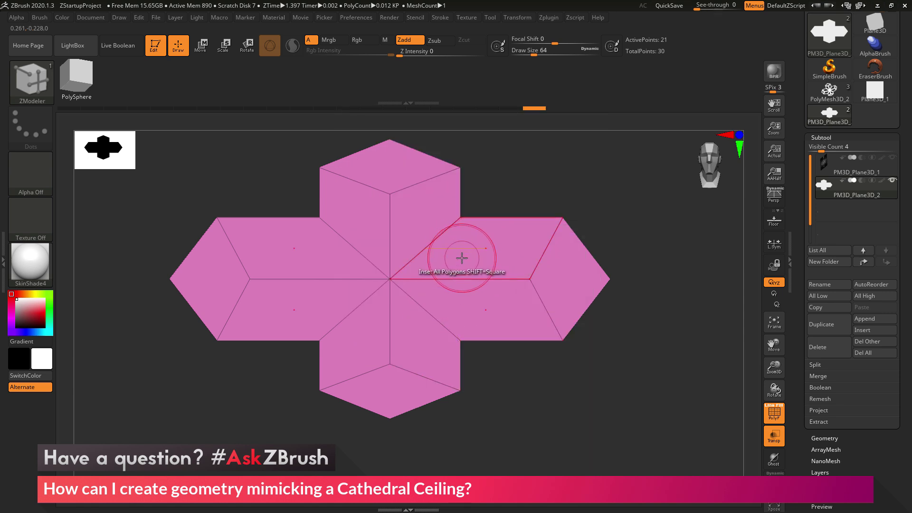
pyautogui.moveTo(463, 259); pyautogui.dragTo(466, 288)
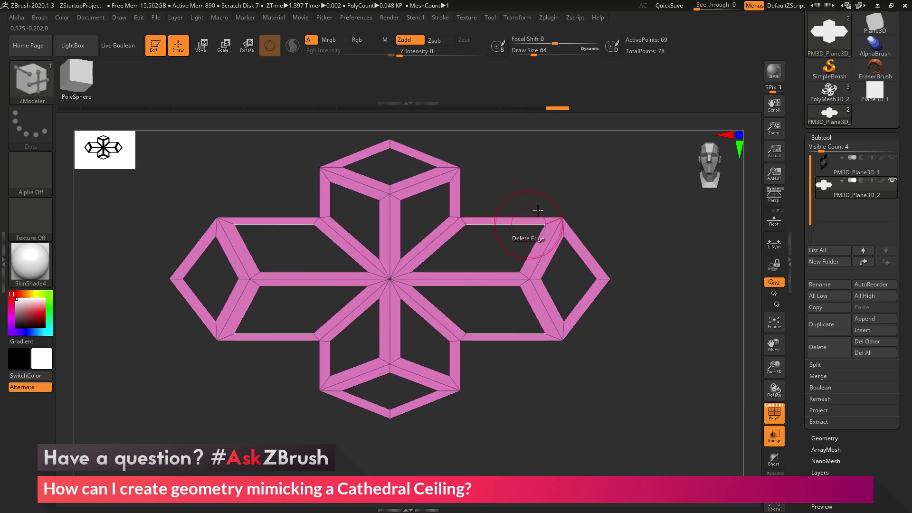
# Step: Thicken the rib frame into solid bars with the ZModeler polygon action QMesh targeting All Polygons
pyautogui.moveTo(584, 179); pyautogui.dragTo(579, 225)
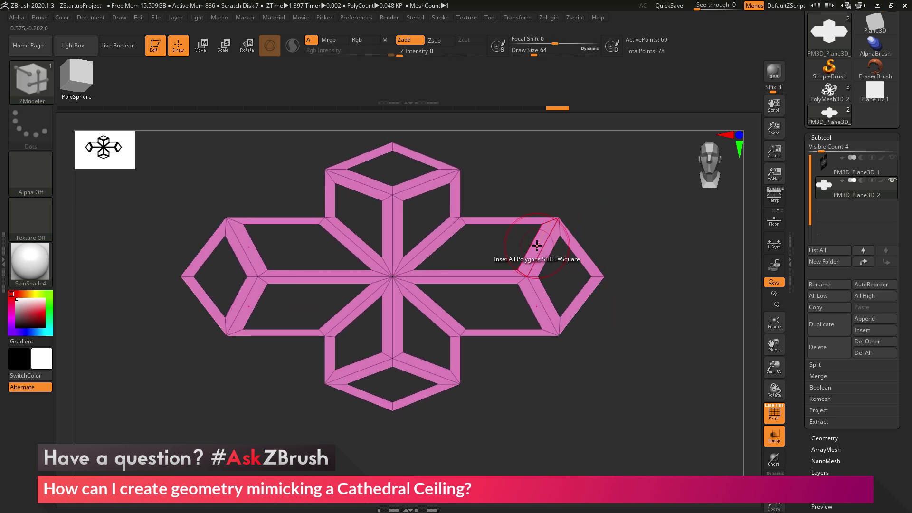
pyautogui.press('space')
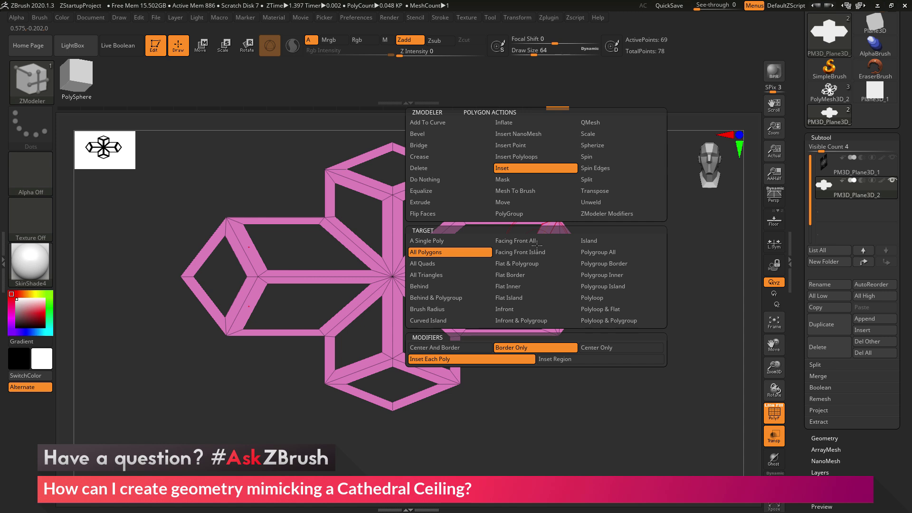
pyautogui.click(592, 123)
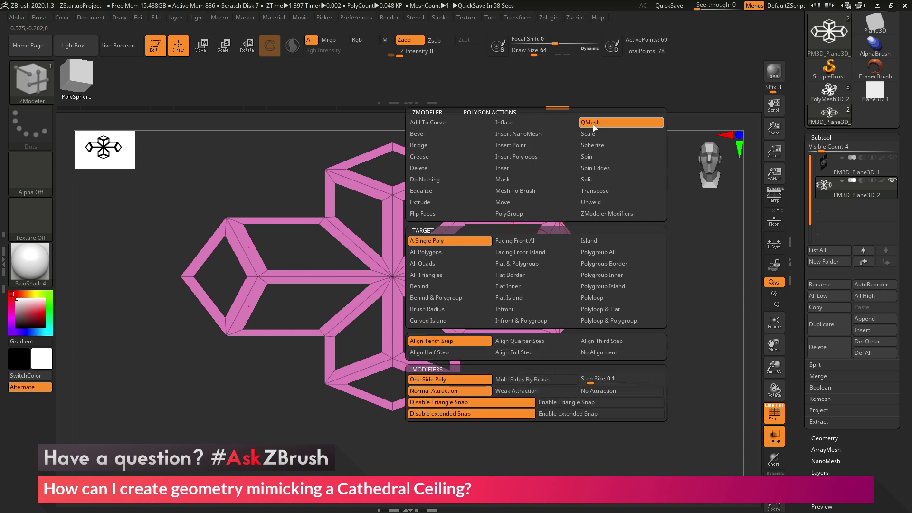
pyautogui.click(445, 251)
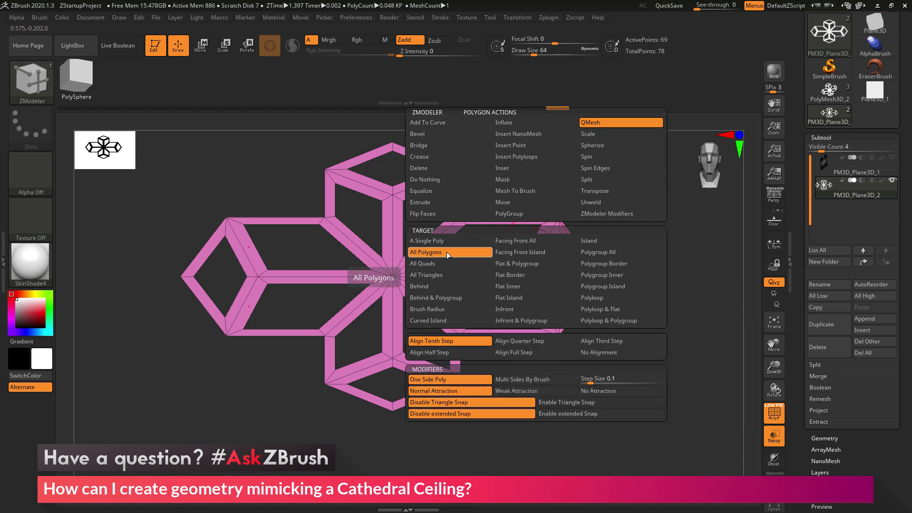
pyautogui.moveTo(474, 199); pyautogui.dragTo(554, 245)
pyautogui.moveTo(665, 285); pyautogui.dragTo(670, 244)
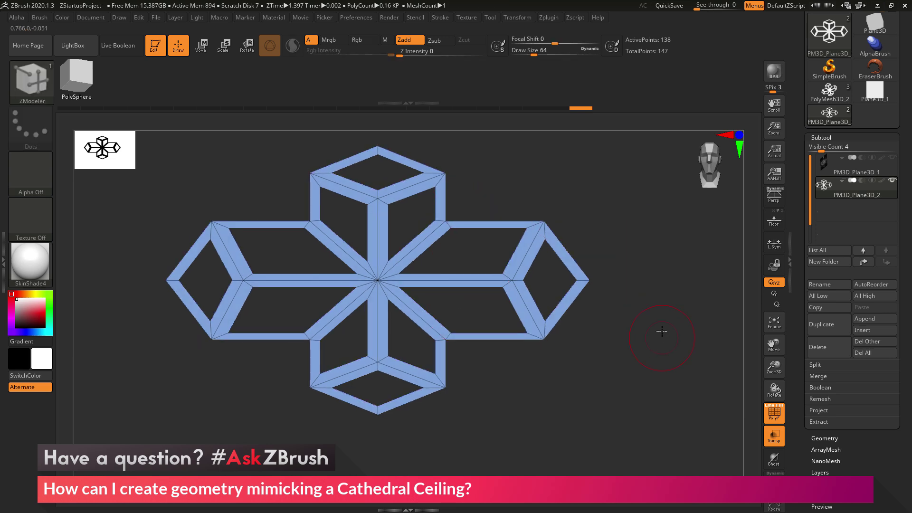
# Step: Bevel the edges of the thickened rib frame using the Crease options in Geometry, with a Bevel Width of 0.06227
pyautogui.moveTo(661, 331)
pyautogui.mouseDown()
pyautogui.moveTo(662, 280)
pyautogui.moveTo(659, 313)
pyautogui.mouseUp()
pyautogui.scroll(4, 805, 90)
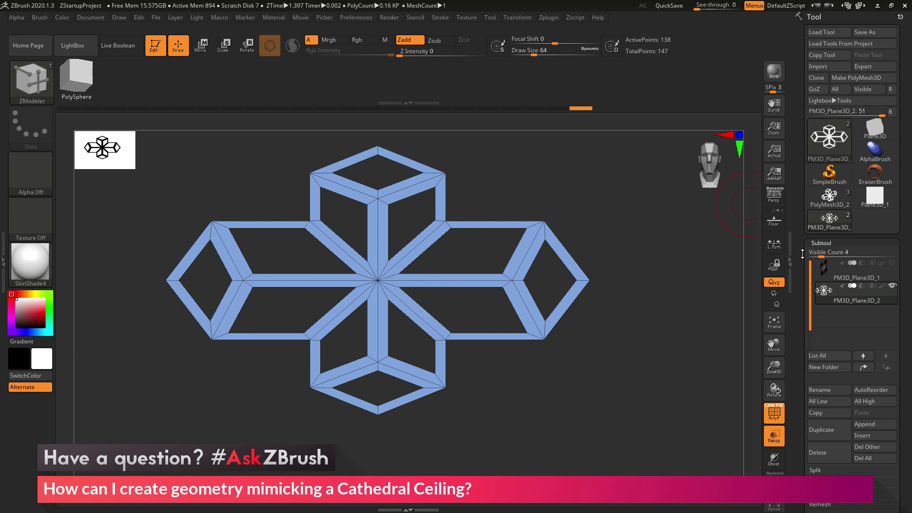
pyautogui.moveTo(802, 254); pyautogui.dragTo(805, 143)
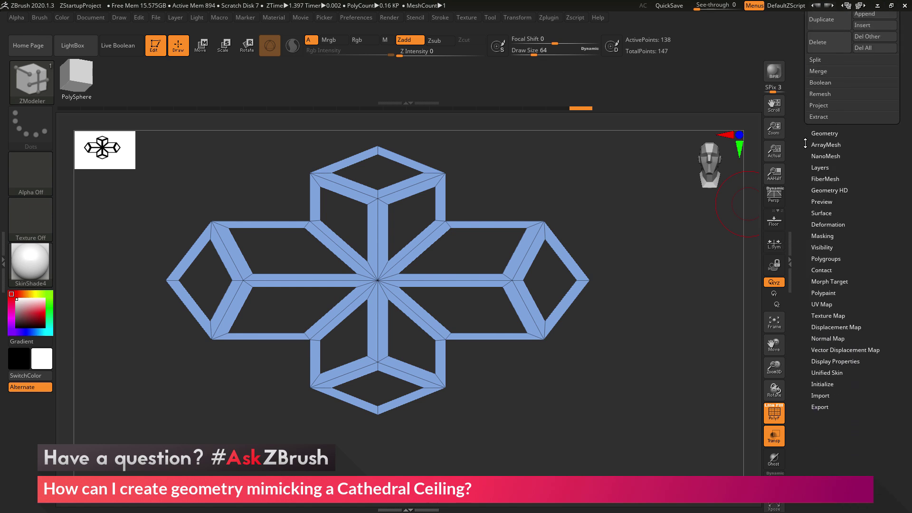
pyautogui.click(830, 133)
pyautogui.click(818, 257)
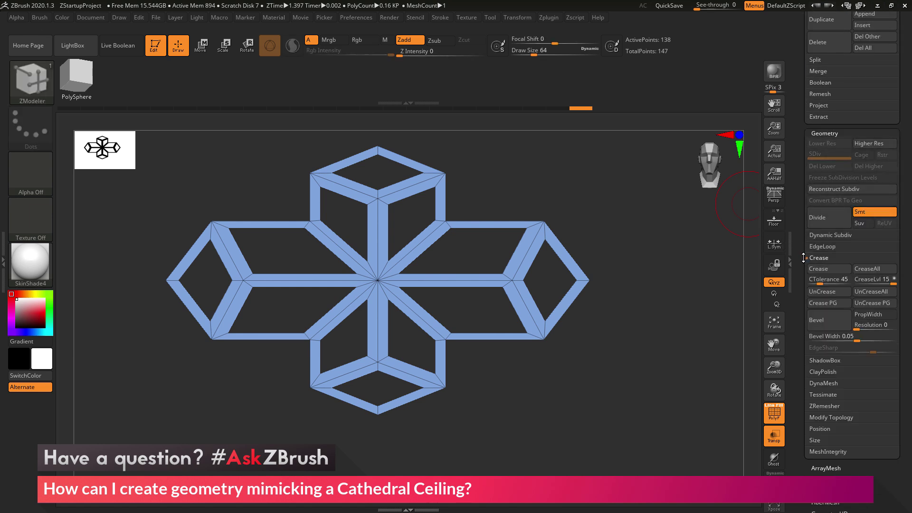
pyautogui.moveTo(692, 207); pyautogui.dragTo(660, 211)
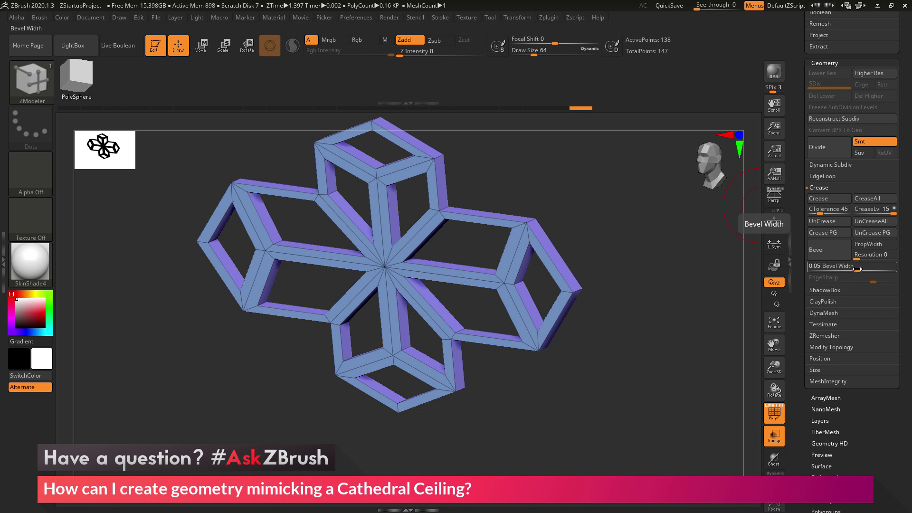
pyautogui.press('ctrl')
pyautogui.moveTo(856, 269); pyautogui.dragTo(859, 268)
pyautogui.press('b')
pyautogui.press('z')
pyautogui.press('m')
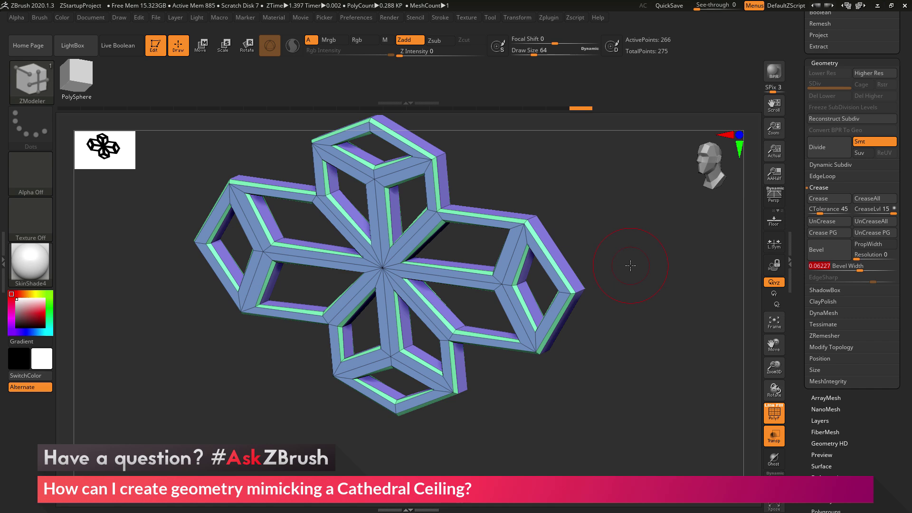
# Step: Remesh the beveled frame with ZRemesher at a Target Polygons Count of 5 and hide the polyframe display
pyautogui.moveTo(631, 262)
pyautogui.mouseDown()
pyautogui.moveTo(610, 270)
pyautogui.moveTo(623, 272)
pyautogui.moveTo(649, 244)
pyautogui.moveTo(643, 248)
pyautogui.moveTo(643, 217)
pyautogui.moveTo(658, 231)
pyautogui.moveTo(603, 230)
pyautogui.mouseUp()
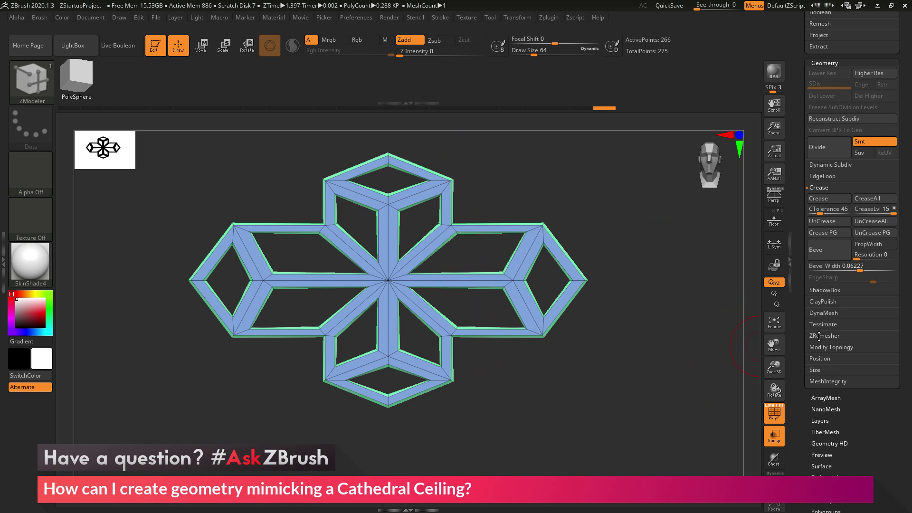
pyautogui.moveTo(806, 313); pyautogui.dragTo(796, 380)
pyautogui.scroll(-1, 801, 325)
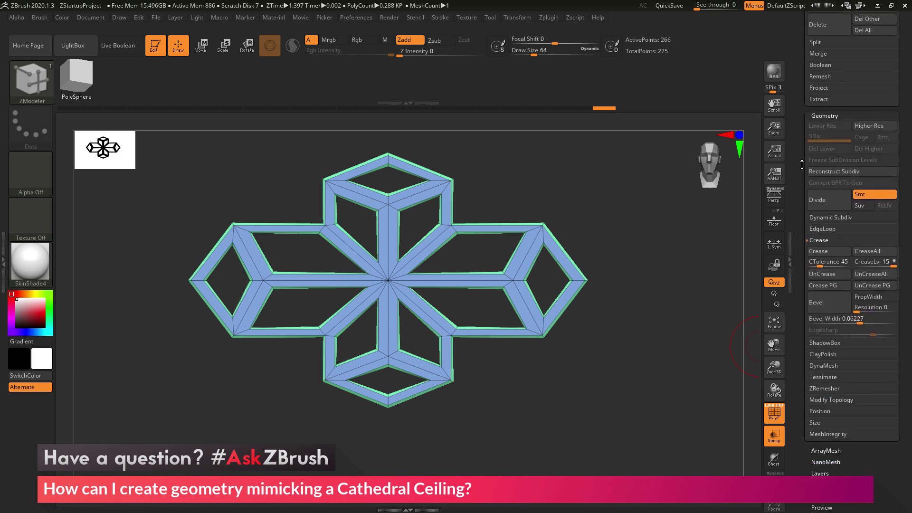
pyautogui.scroll(-3, 795, 373)
pyautogui.click(825, 338)
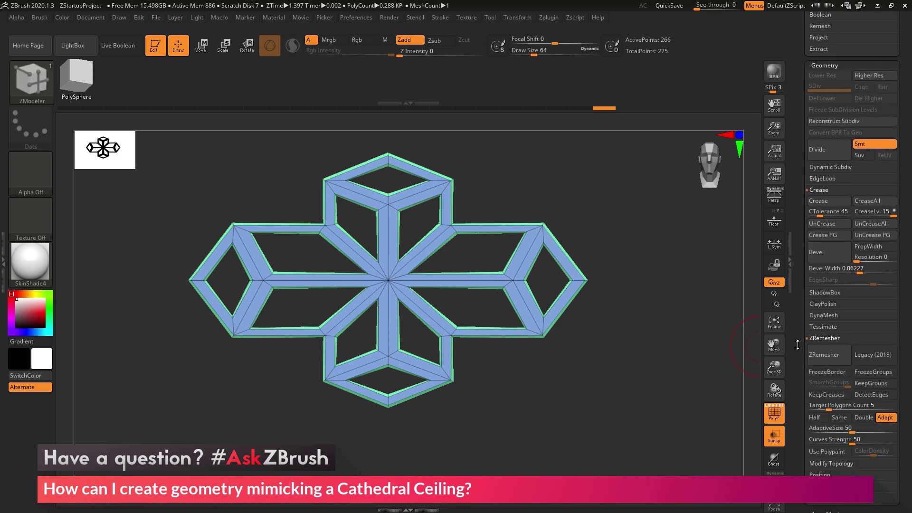
pyautogui.scroll(-5, 797, 286)
pyautogui.scroll(-1, 796, 286)
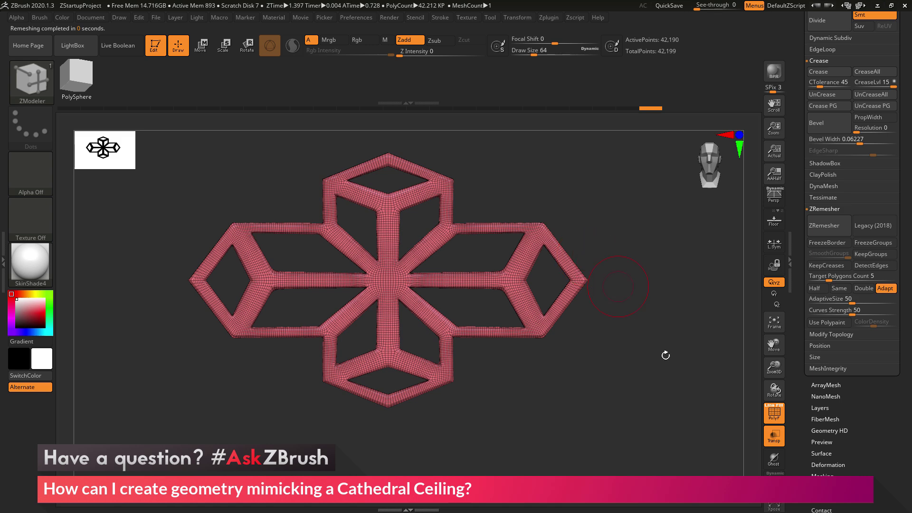
pyautogui.click(774, 411)
pyautogui.moveTo(671, 340); pyautogui.dragTo(653, 314)
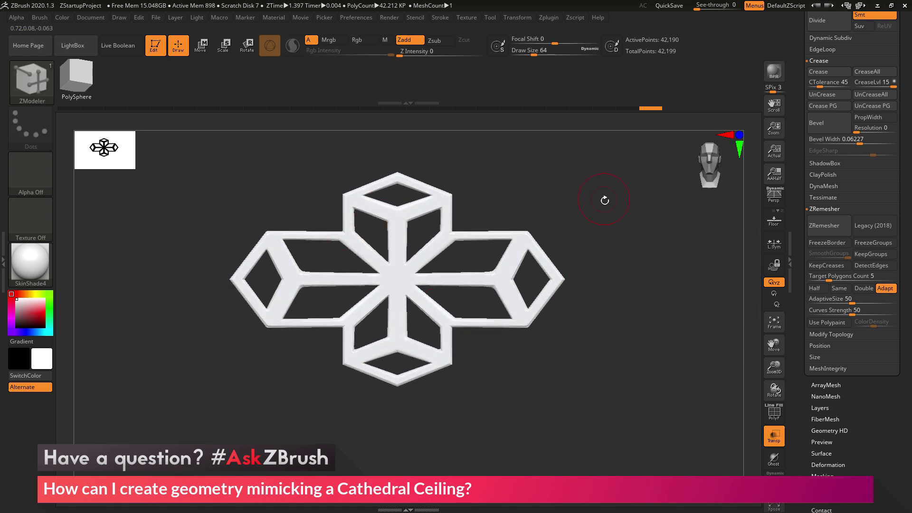
# Step: Apply the Bend Arc deformer to the remeshed frame and bend it into an arch along its long direction
pyautogui.click(201, 45)
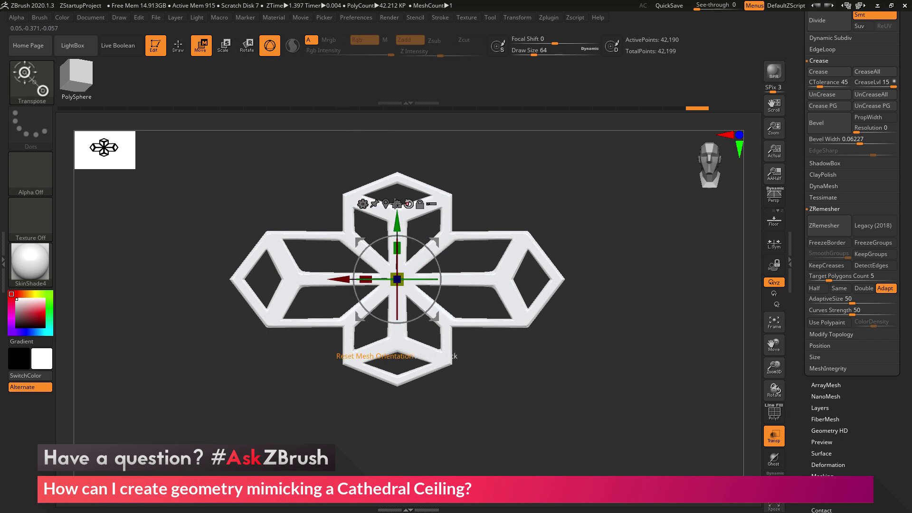
pyautogui.click(363, 204)
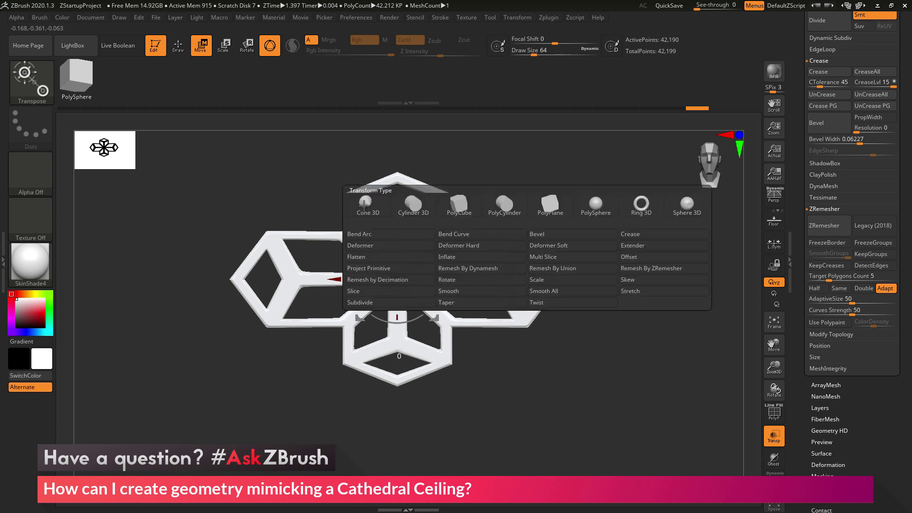
pyautogui.click(377, 235)
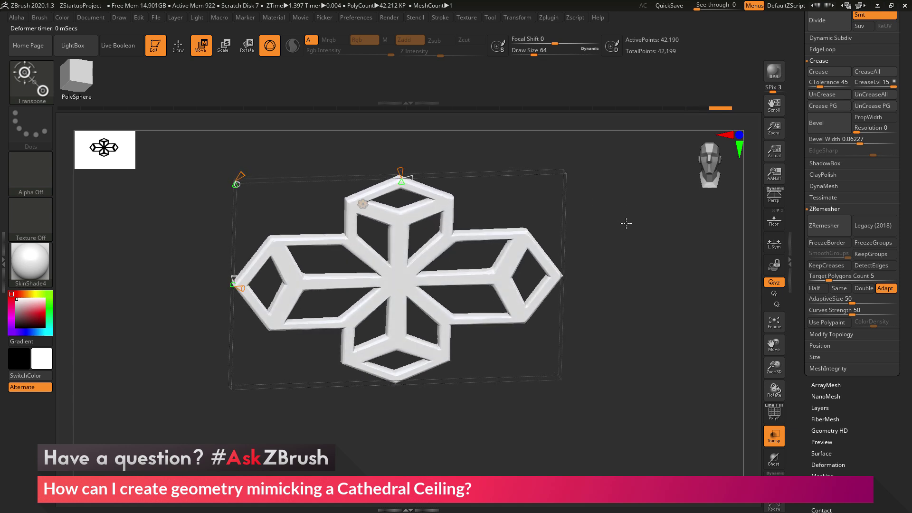
pyautogui.keyDown('shift'); pyautogui.moveTo(630, 212); pyautogui.dragTo(644, 302); pyautogui.keyUp('shift')
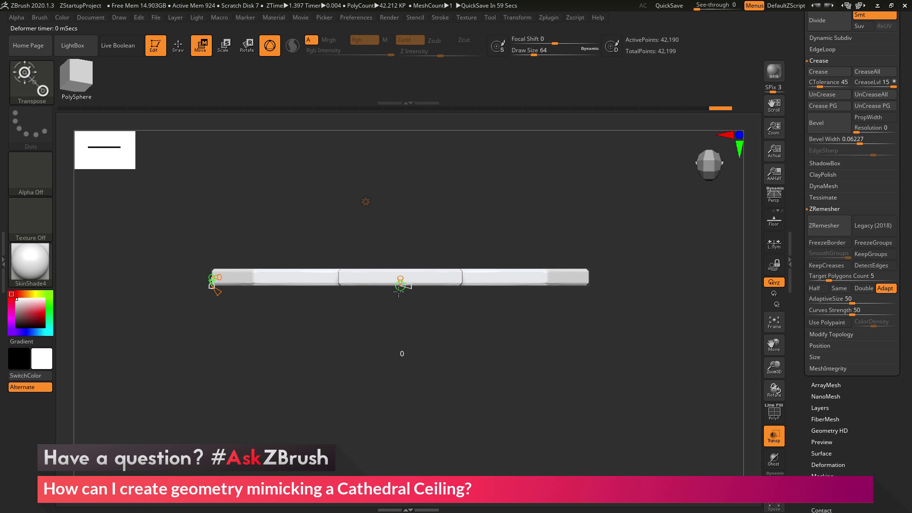
pyautogui.moveTo(398, 292); pyautogui.dragTo(398, 333)
# Step: Bend the frame along its short direction as well, accept the Bend Arc deformation and return to Draw mode
pyautogui.moveTo(457, 210); pyautogui.dragTo(484, 222)
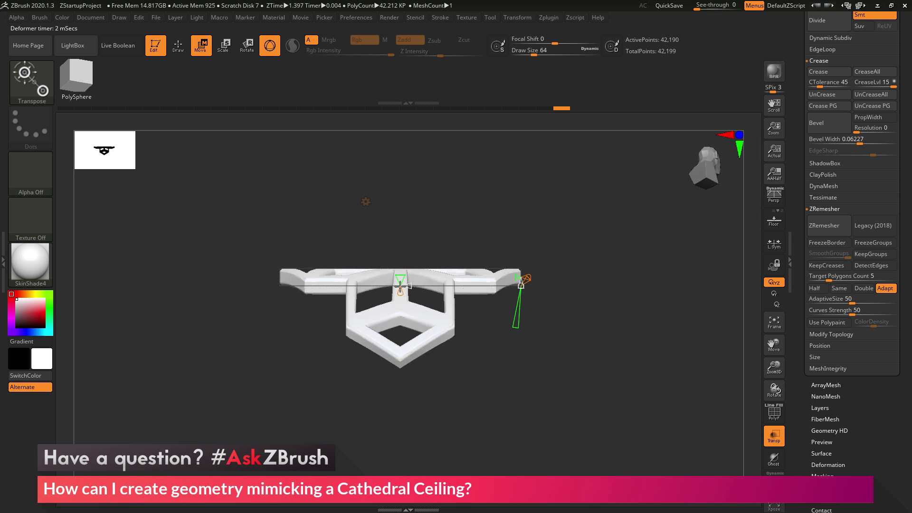
pyautogui.moveTo(400, 281); pyautogui.dragTo(393, 332)
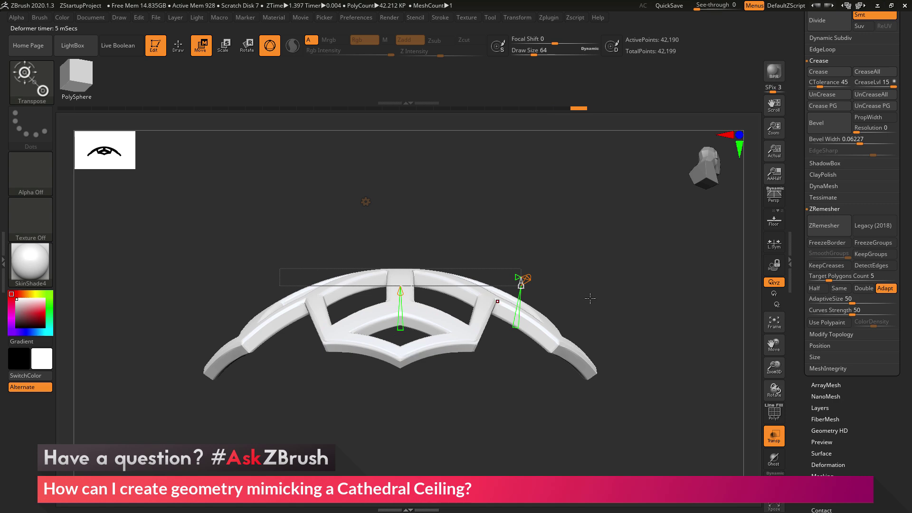
pyautogui.moveTo(590, 297); pyautogui.dragTo(594, 263)
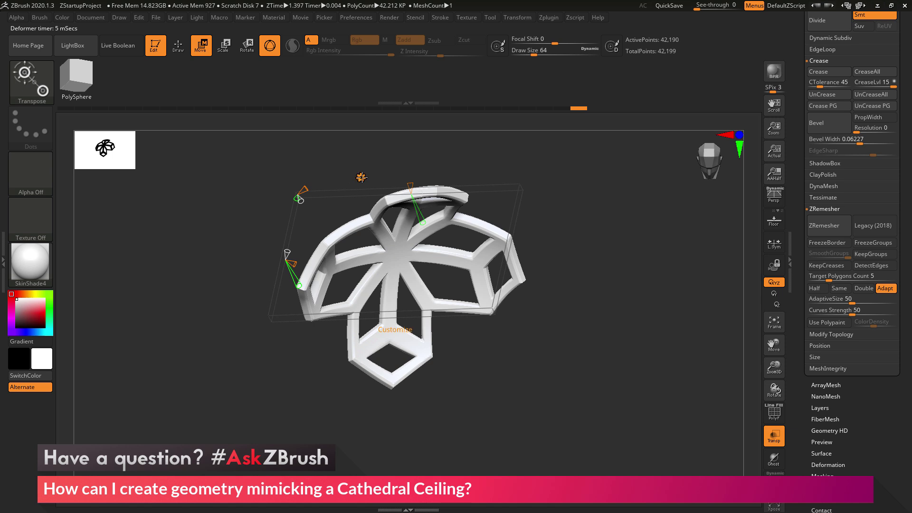
pyautogui.click(361, 177)
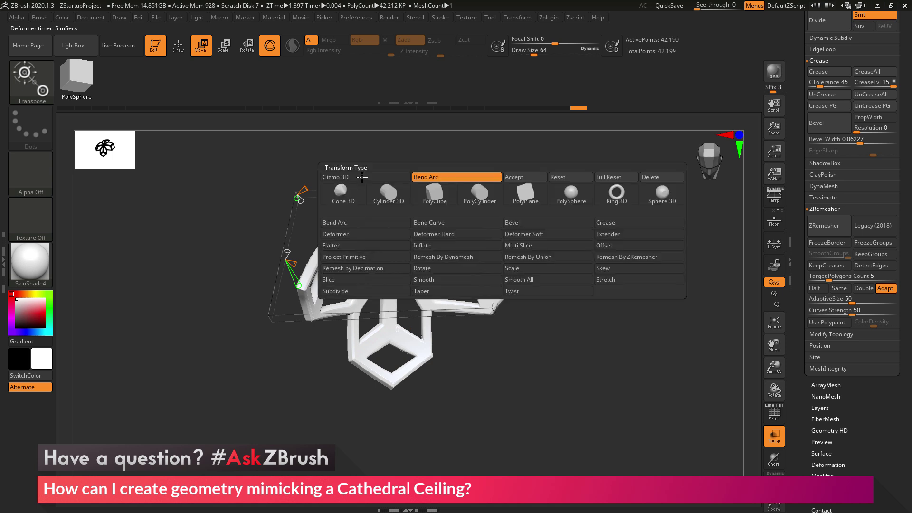
pyautogui.click(525, 177)
pyautogui.moveTo(529, 181); pyautogui.dragTo(532, 170)
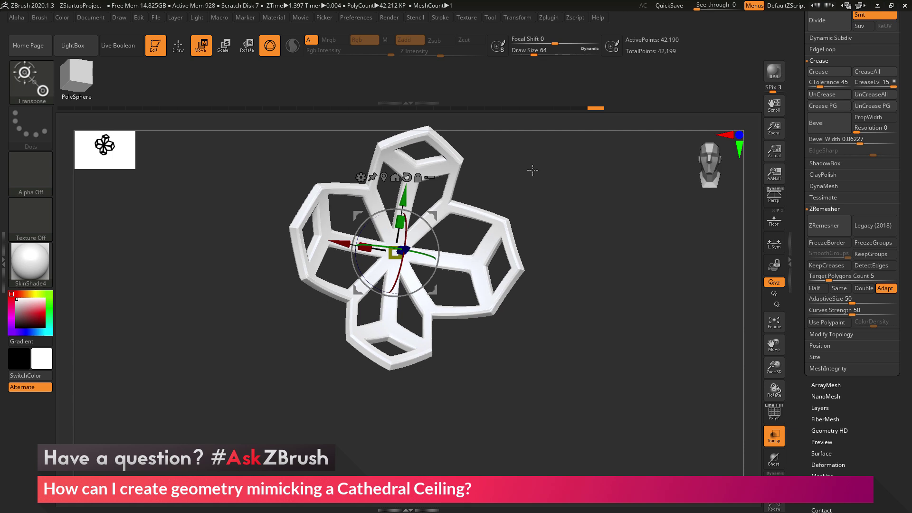
pyautogui.click(182, 51)
pyautogui.moveTo(621, 309)
pyautogui.mouseDown()
pyautogui.moveTo(585, 291)
pyautogui.moveTo(610, 344)
pyautogui.moveTo(628, 324)
pyautogui.moveTo(580, 291)
pyautogui.moveTo(580, 301)
pyautogui.moveTo(579, 283)
pyautogui.moveTo(551, 269)
pyautogui.moveTo(562, 316)
pyautogui.moveTo(582, 301)
pyautogui.moveTo(571, 271)
pyautogui.moveTo(580, 291)
pyautogui.moveTo(567, 296)
pyautogui.mouseUp()
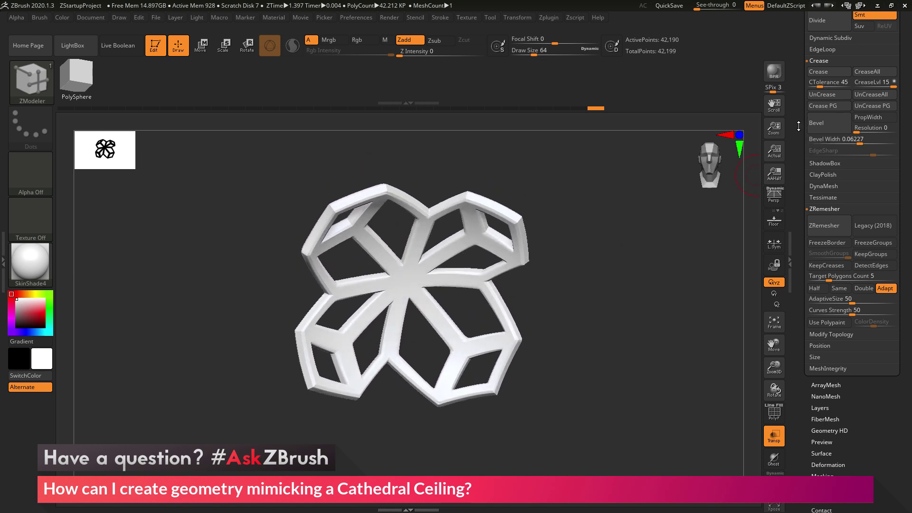
# Step: Switch the active tool from the curved frame to PolyMesh3D_2, which holds the Ceiling_03 subtool
pyautogui.scroll(9, 790, 241)
pyautogui.scroll(5, 790, 242)
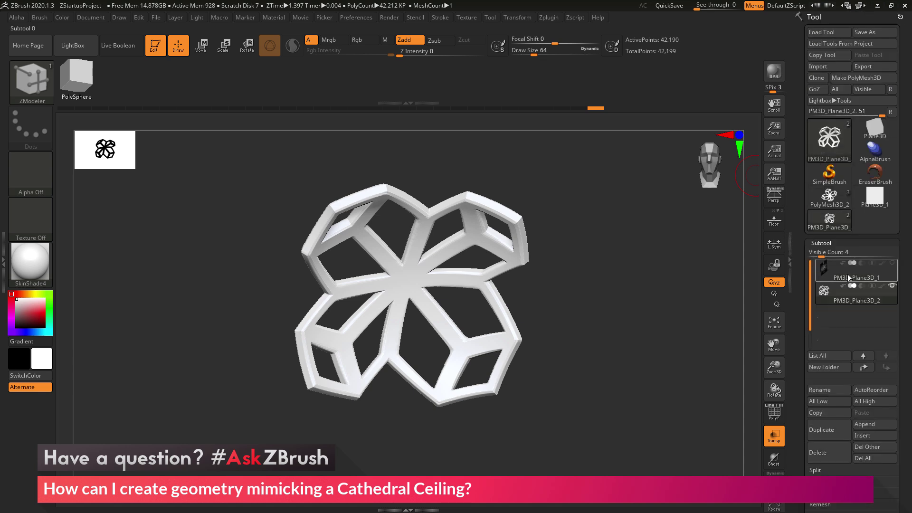
pyautogui.moveTo(862, 275)
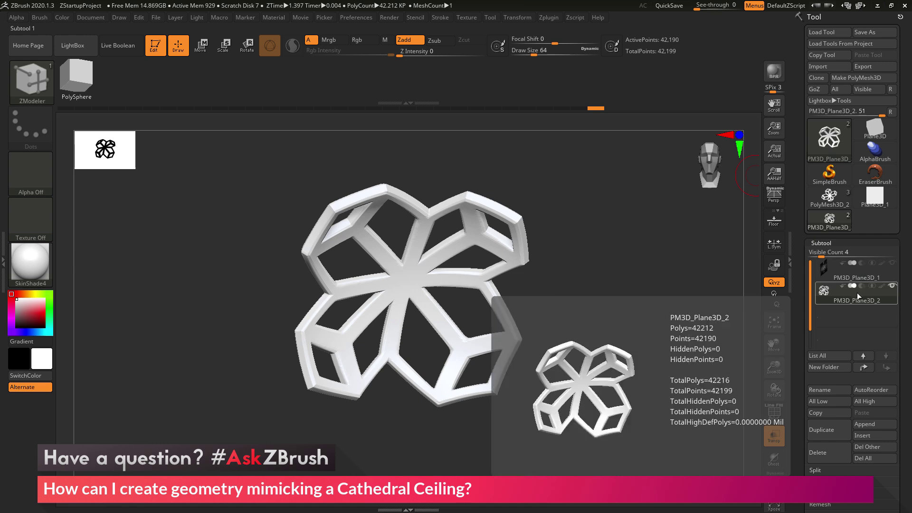
pyautogui.moveTo(618, 245); pyautogui.dragTo(643, 258)
pyautogui.click(825, 197)
pyautogui.moveTo(651, 291); pyautogui.dragTo(657, 310)
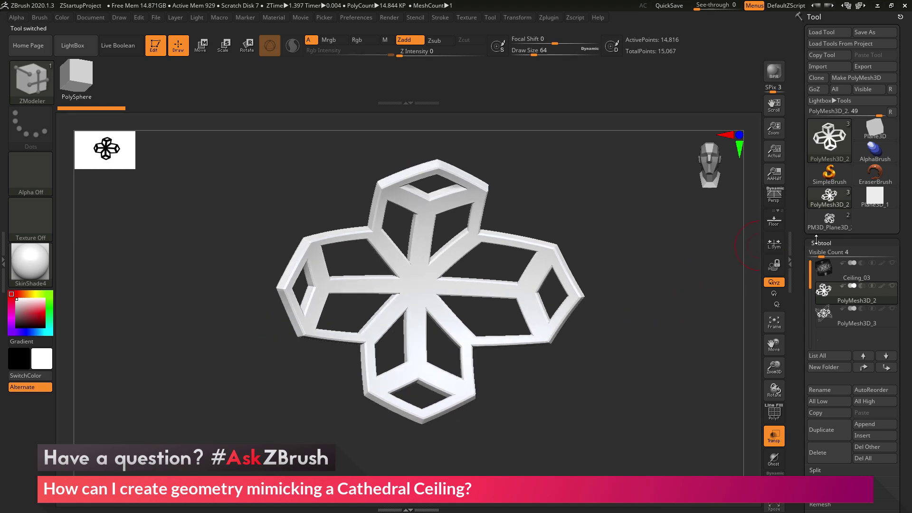